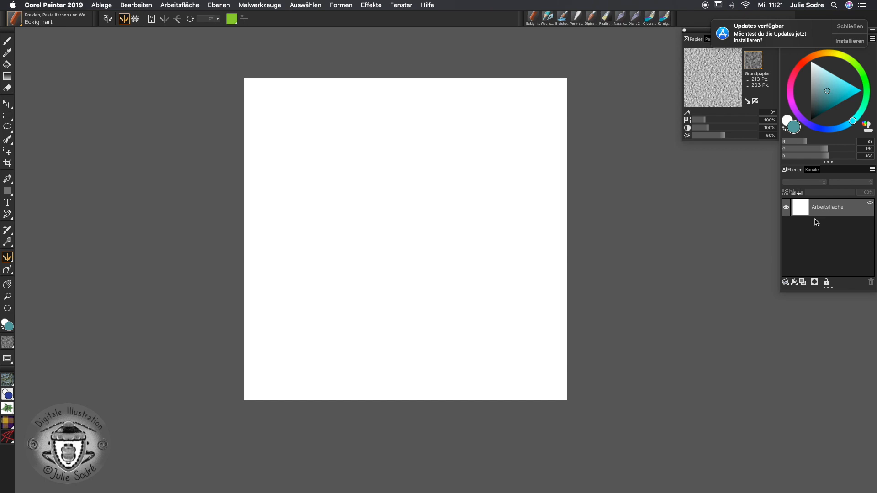
Step: Add a new layer and paint a rounded teal spiral shape in the canvas centre with the Wachsschaber brush
{"action": "left_click", "coordinate": [803, 282]}
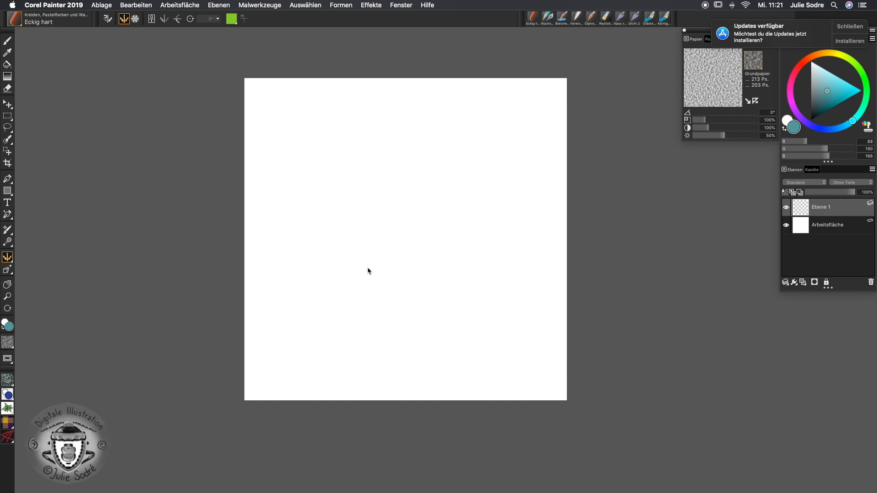
{"action": "left_click", "coordinate": [27, 19]}
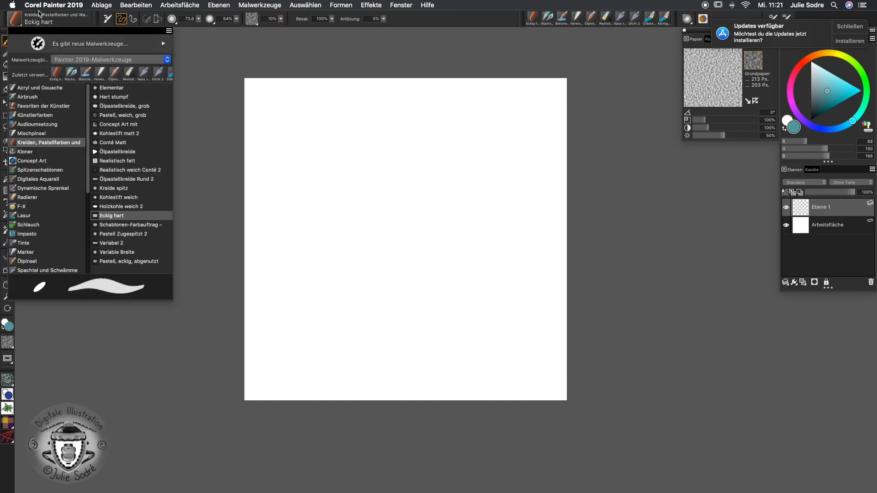
{"action": "left_click", "coordinate": [71, 73]}
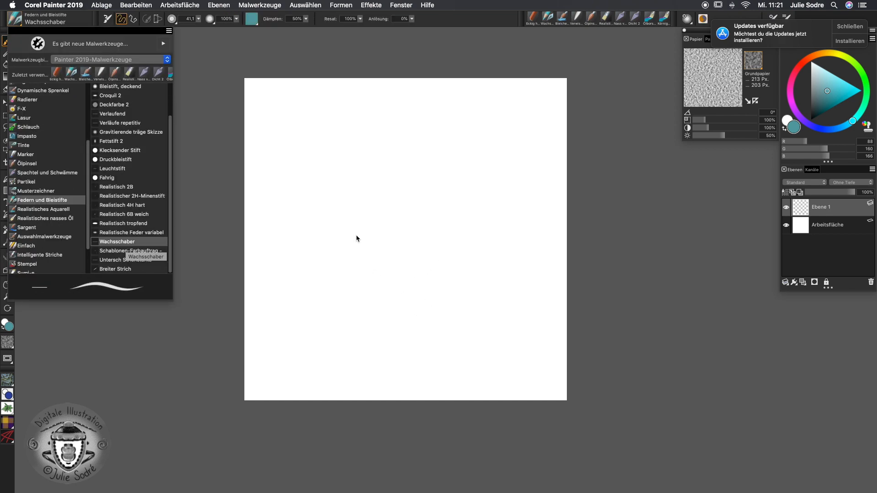
{"action": "left_click", "coordinate": [362, 238]}
{"action": "mouse_move", "coordinate": [358, 235]}
{"action": "left_mouse_down"}
{"action": "mouse_move", "coordinate": [361, 194]}
{"action": "mouse_move", "coordinate": [440, 186]}
{"action": "mouse_move", "coordinate": [455, 267]}
{"action": "mouse_move", "coordinate": [345, 282]}
{"action": "mouse_move", "coordinate": [348, 183]}
{"action": "mouse_move", "coordinate": [389, 295]}
{"action": "mouse_move", "coordinate": [372, 186]}
{"action": "mouse_move", "coordinate": [436, 263]}
{"action": "mouse_move", "coordinate": [395, 210]}
{"action": "mouse_move", "coordinate": [393, 238]}
{"action": "left_mouse_up"}
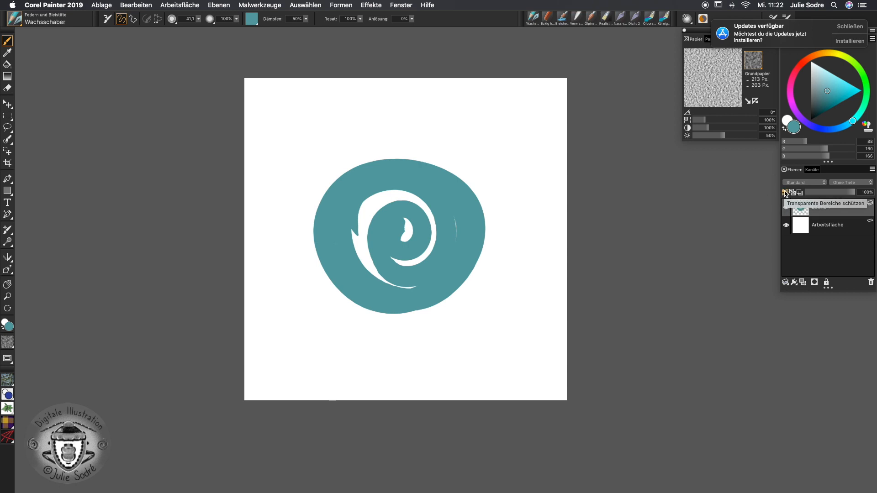
Step: Protect the transparent areas of Ebene 1 and set the painting colour to light pink, RGB 255, 134, 178
{"action": "left_click", "coordinate": [785, 193]}
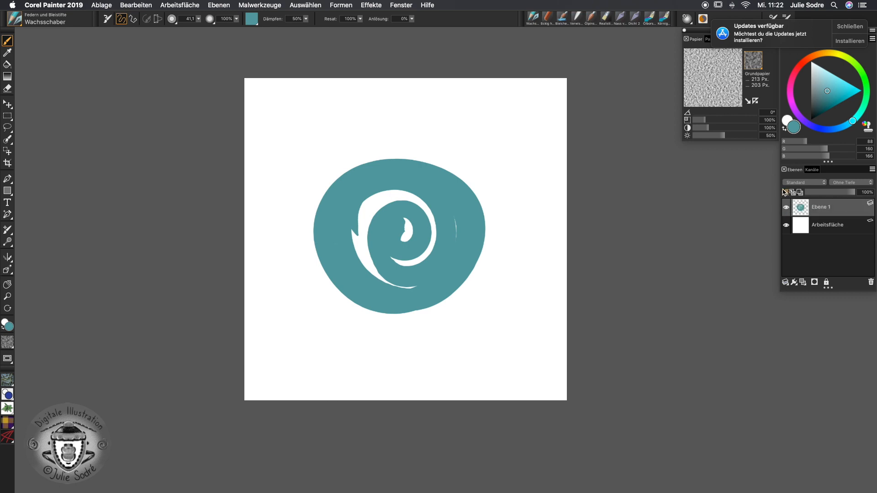
{"action": "left_click", "coordinate": [793, 76]}
{"action": "left_click_drag", "start_coordinate": [826, 91], "coordinate": [834, 76]}
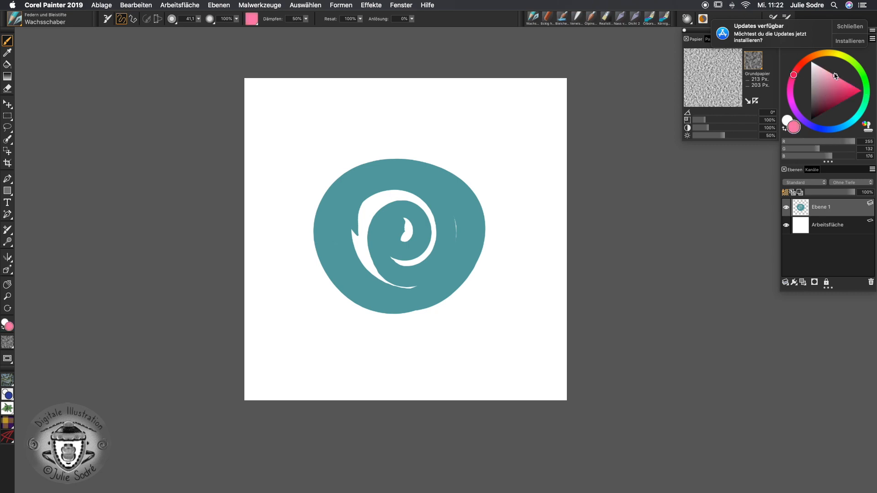
Step: Switch to the Eckig hart brush in the chalk and pastel category
{"action": "left_click", "coordinate": [24, 16]}
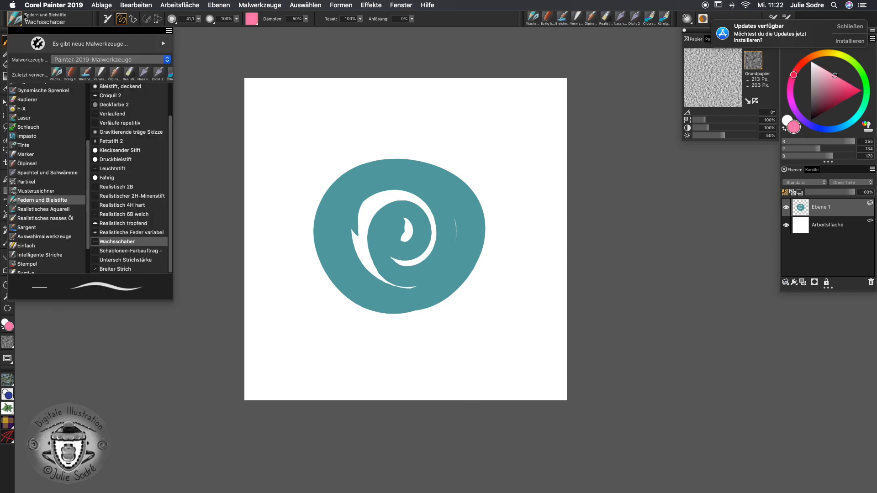
{"action": "left_click", "coordinate": [70, 75]}
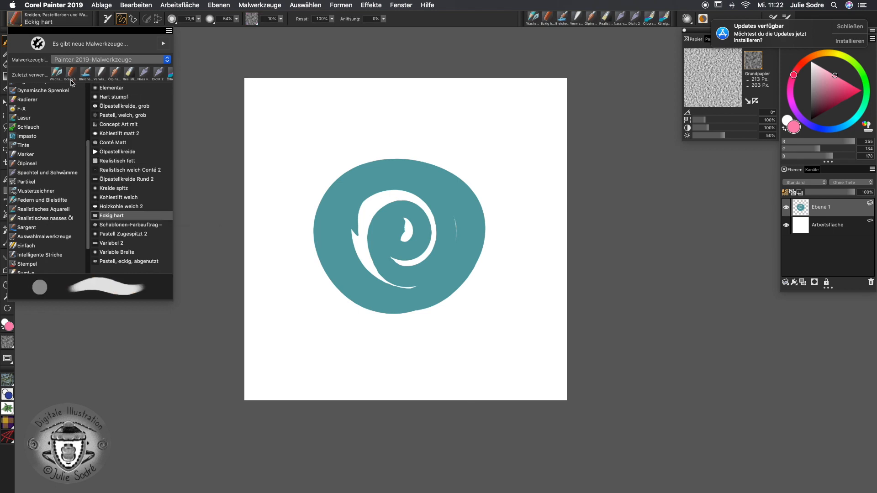
{"action": "scroll", "coordinate": [87, 213], "scroll_direction": "up", "scroll_amount": 5}
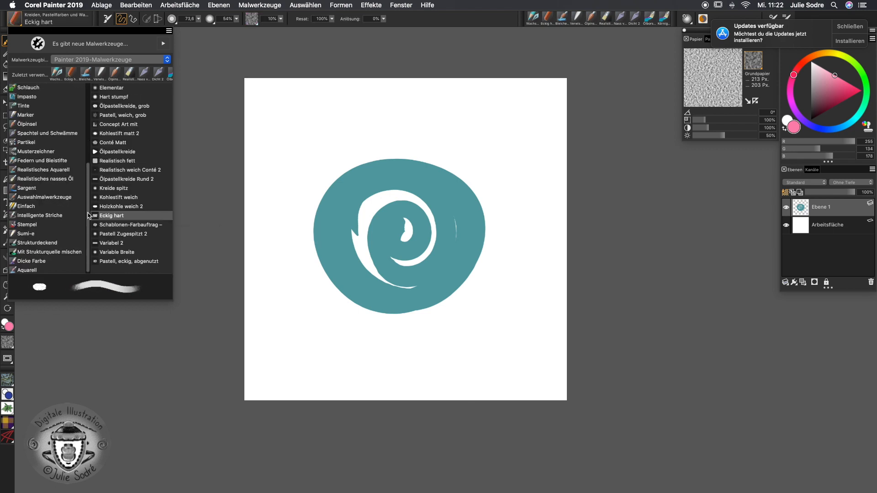
{"action": "scroll", "coordinate": [69, 147], "scroll_direction": "up", "scroll_amount": 2}
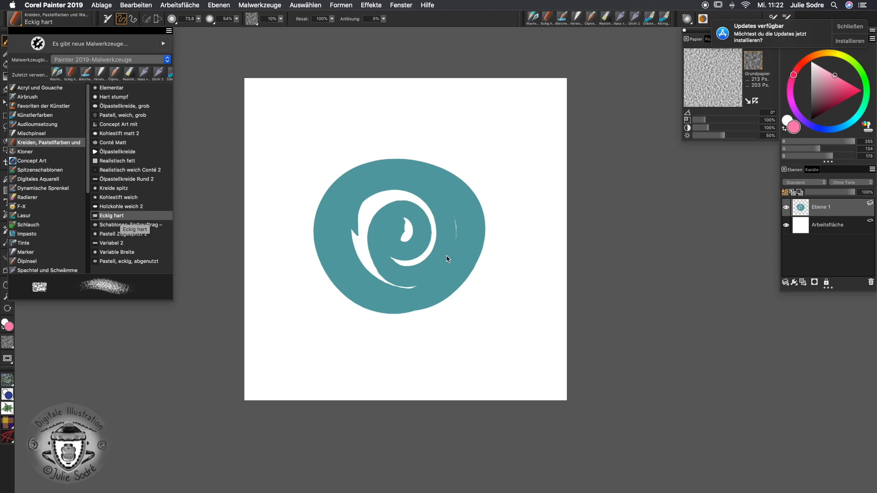
Step: Enlarge the brush to 134.3 and paint over the teal shape in pink, adding light green (RGB 178, 255, 134) across its lower part
{"action": "left_click_drag", "start_coordinate": [448, 257], "coordinate": [470, 273]}
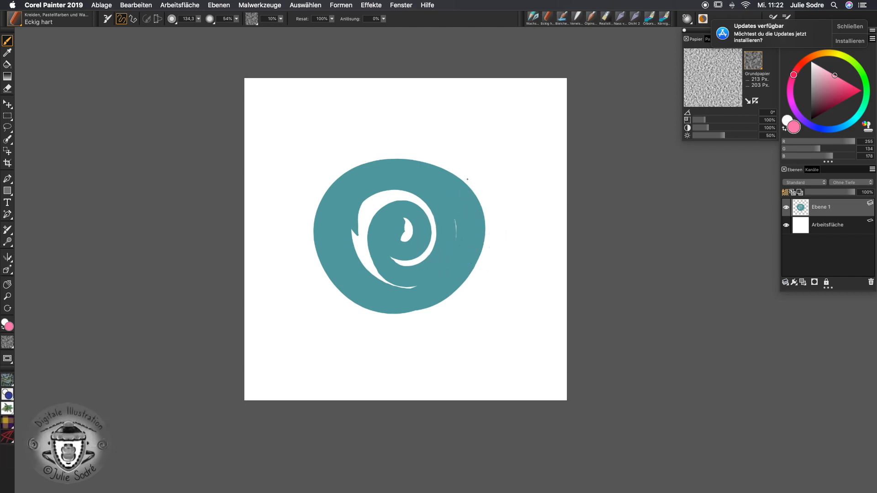
{"action": "mouse_move", "coordinate": [431, 212]}
{"action": "left_mouse_down"}
{"action": "mouse_move", "coordinate": [461, 214]}
{"action": "mouse_move", "coordinate": [407, 244]}
{"action": "mouse_move", "coordinate": [357, 314]}
{"action": "mouse_move", "coordinate": [326, 201]}
{"action": "mouse_move", "coordinate": [415, 164]}
{"action": "mouse_move", "coordinate": [475, 256]}
{"action": "left_mouse_up"}
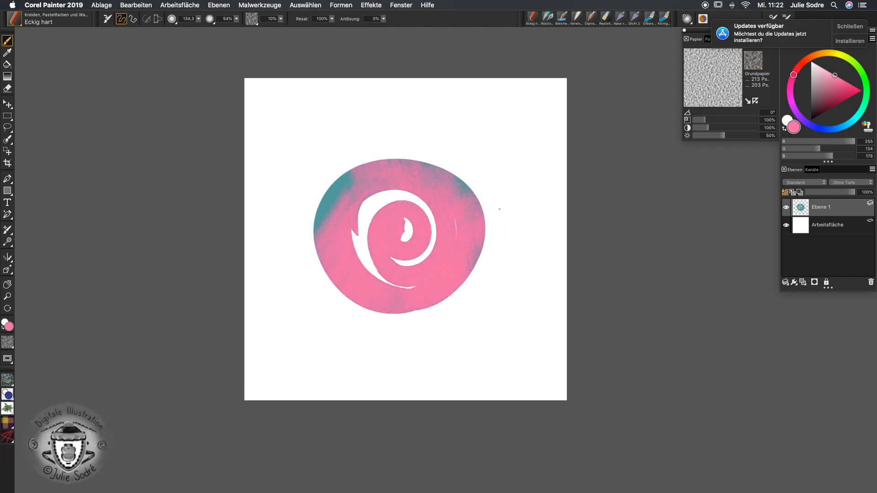
{"action": "mouse_move", "coordinate": [858, 112]}
{"action": "left_mouse_down"}
{"action": "mouse_move", "coordinate": [866, 77]}
{"action": "mouse_move", "coordinate": [859, 69]}
{"action": "left_mouse_up"}
{"action": "mouse_move", "coordinate": [459, 246]}
{"action": "left_mouse_down"}
{"action": "mouse_move", "coordinate": [405, 291]}
{"action": "mouse_move", "coordinate": [367, 277]}
{"action": "mouse_move", "coordinate": [340, 288]}
{"action": "mouse_move", "coordinate": [417, 310]}
{"action": "left_mouse_up"}
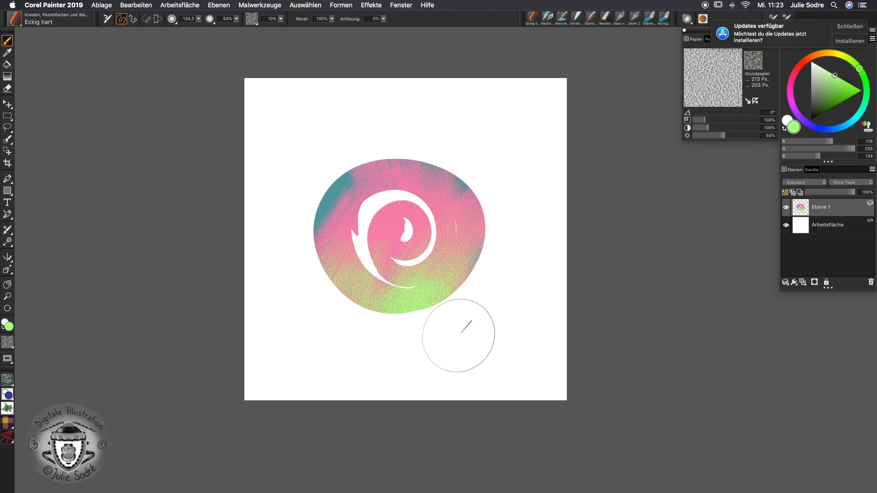
Step: Try to delete the entire content of Ebene 1 with its transparent areas still protected
{"action": "key", "text": "super+a"}
{"action": "key", "text": "BackSpace"}
{"action": "key", "text": "super+d"}
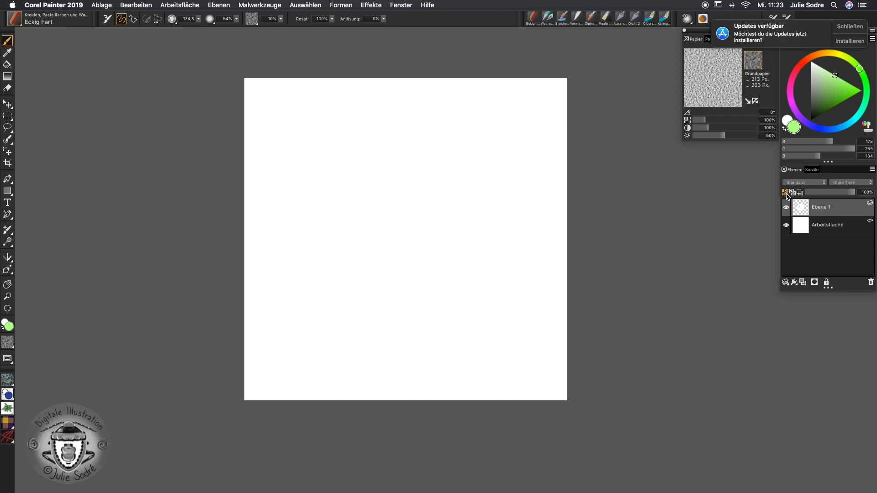
{"action": "key", "text": "super+a"}
{"action": "key", "text": "BackSpace"}
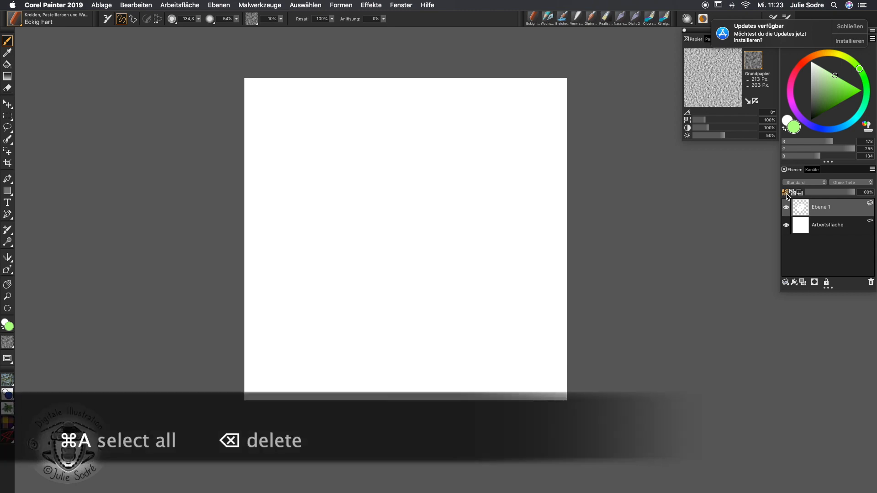
Step: Clear all of Ebene 1 with transparency protection turned off, hiding the Arbeitsfläche while checking and showing it again
{"action": "left_click", "coordinate": [786, 225]}
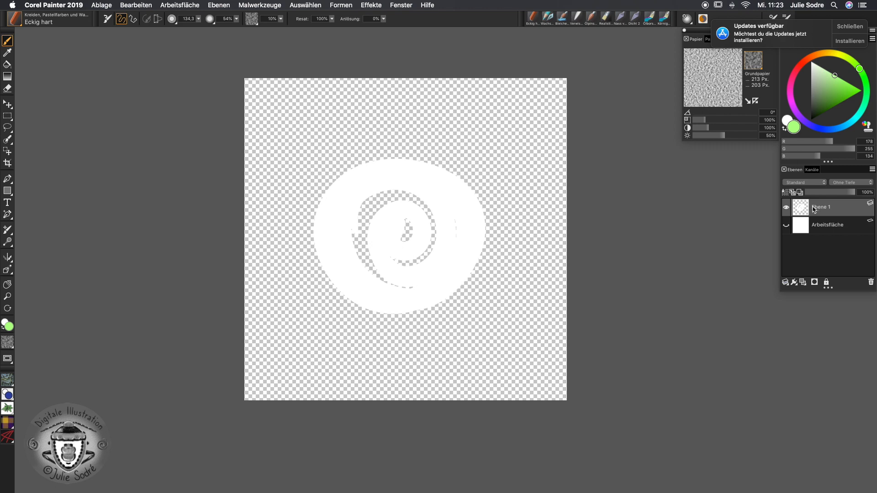
{"action": "left_click", "coordinate": [786, 193]}
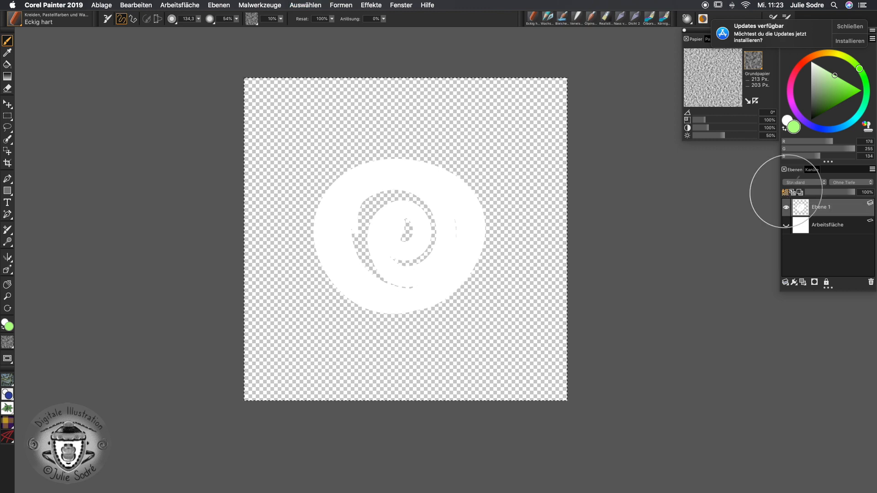
{"action": "key", "text": "super+a"}
{"action": "key", "text": "BackSpace"}
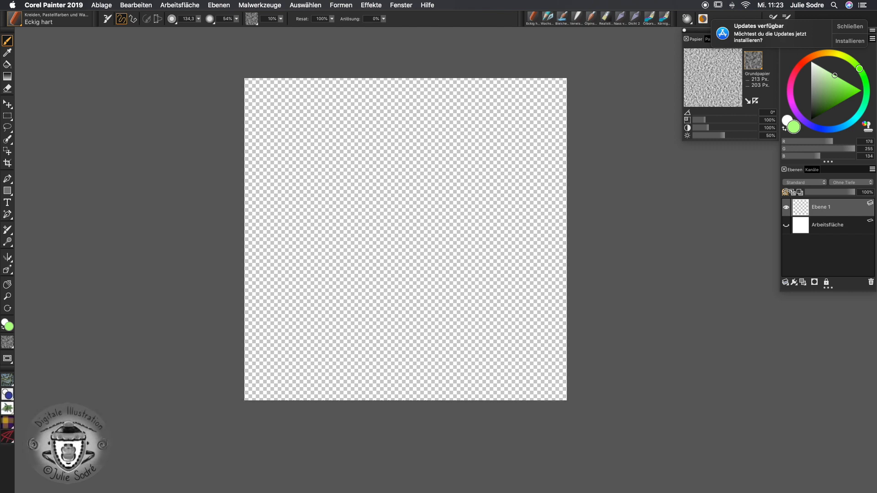
{"action": "left_click", "coordinate": [786, 225]}
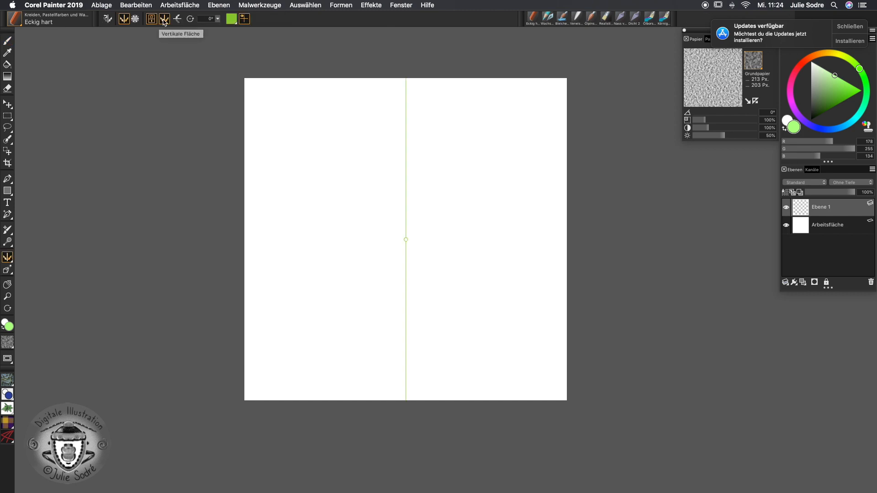
Step: Switch back to the Wachsschaber brush and reduce its size to 13.0 for drawing along the vertical mirror line
{"action": "left_click", "coordinate": [18, 21]}
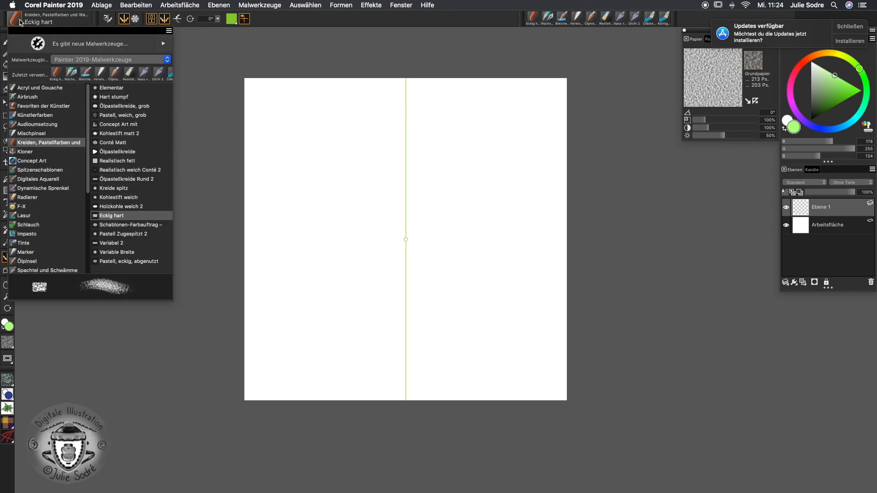
{"action": "left_click", "coordinate": [71, 75]}
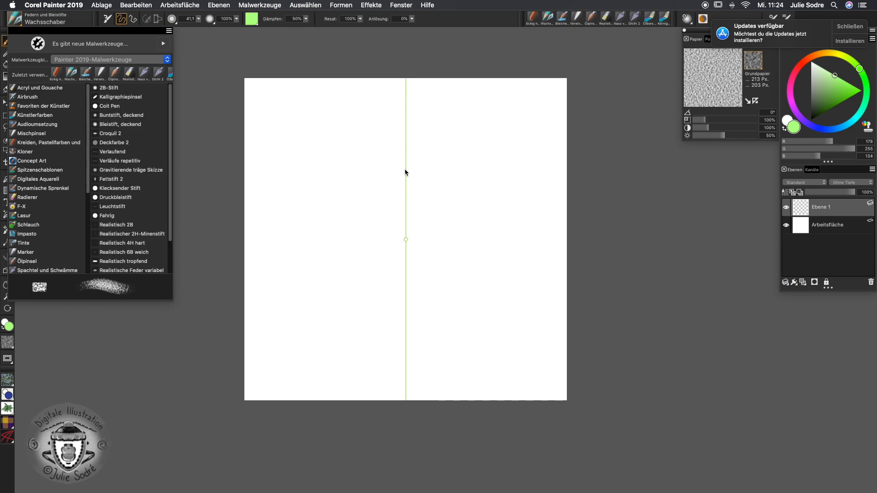
{"action": "left_click_drag", "start_coordinate": [412, 172], "coordinate": [413, 171]}
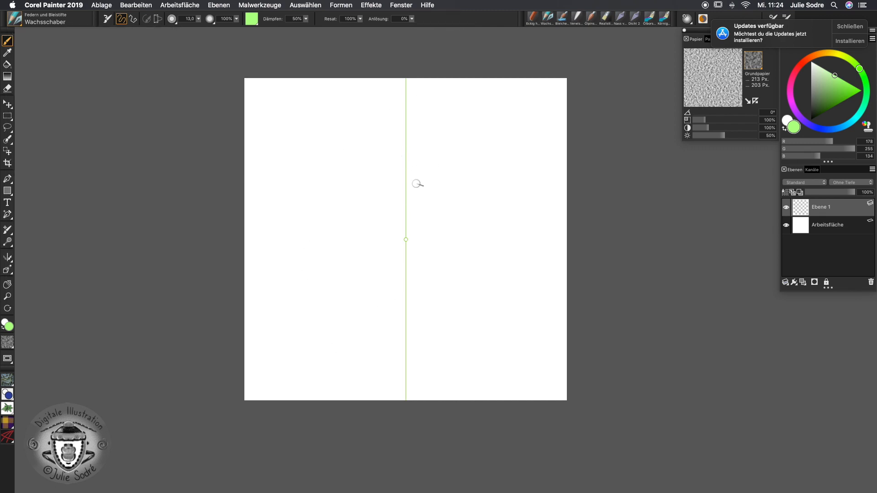
{"action": "mouse_move", "coordinate": [406, 157]}
{"action": "left_mouse_down"}
{"action": "mouse_move", "coordinate": [413, 158]}
{"action": "mouse_move", "coordinate": [399, 158]}
{"action": "mouse_move", "coordinate": [413, 157]}
{"action": "left_mouse_up"}
{"action": "left_click_drag", "start_coordinate": [816, 115], "coordinate": [807, 128]}
{"action": "left_click_drag", "start_coordinate": [408, 157], "coordinate": [403, 157]}
{"action": "key", "text": "super+z"}
{"action": "key", "text": "super+z"}
Step: Set the painting colour to a bright, fully saturated orange
{"action": "left_click", "coordinate": [811, 61]}
{"action": "left_click_drag", "start_coordinate": [812, 62], "coordinate": [796, 70]}
{"action": "left_click_drag", "start_coordinate": [841, 88], "coordinate": [863, 91]}
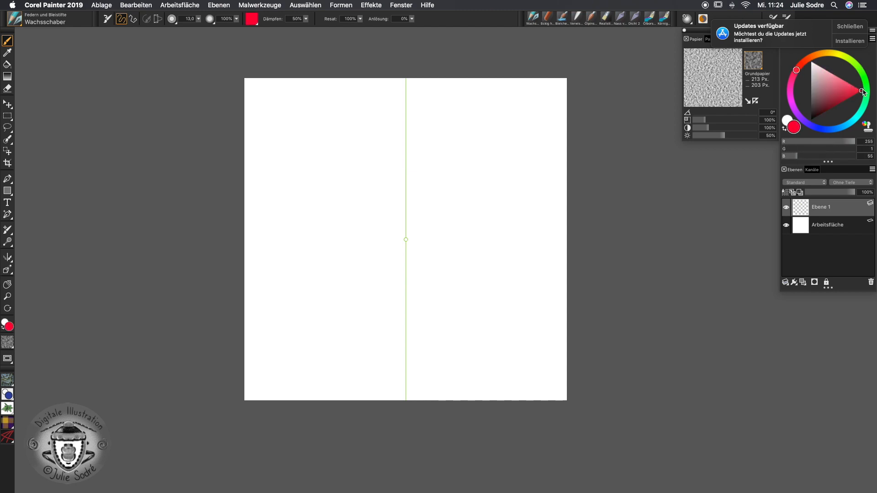
{"action": "left_click", "coordinate": [814, 58]}
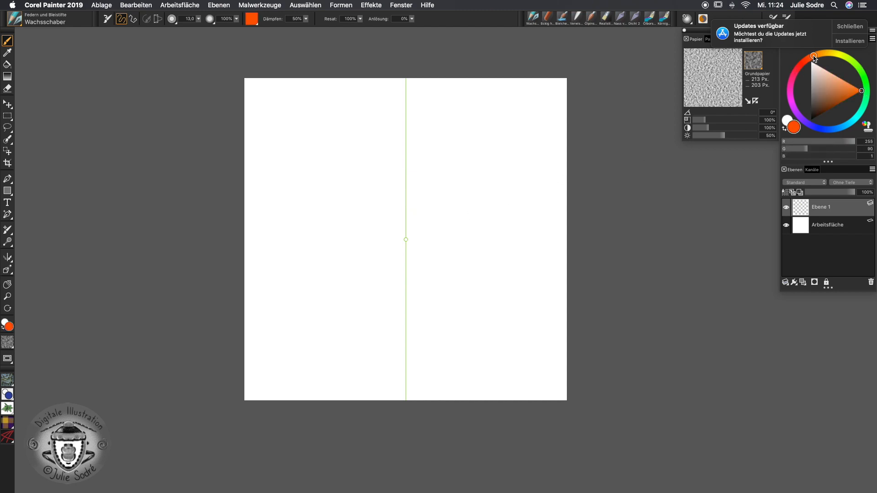
Step: Draw the mirrored orange outline of a beetle with head, thorax and oval abdomen, plus long curved antennae using a thinner 6.9 brush
{"action": "mouse_move", "coordinate": [407, 147]}
{"action": "left_mouse_down"}
{"action": "mouse_move", "coordinate": [416, 137]}
{"action": "mouse_move", "coordinate": [411, 170]}
{"action": "mouse_move", "coordinate": [431, 172]}
{"action": "mouse_move", "coordinate": [461, 201]}
{"action": "mouse_move", "coordinate": [408, 207]}
{"action": "mouse_move", "coordinate": [460, 211]}
{"action": "mouse_move", "coordinate": [463, 293]}
{"action": "mouse_move", "coordinate": [427, 337]}
{"action": "mouse_move", "coordinate": [397, 337]}
{"action": "left_mouse_up"}
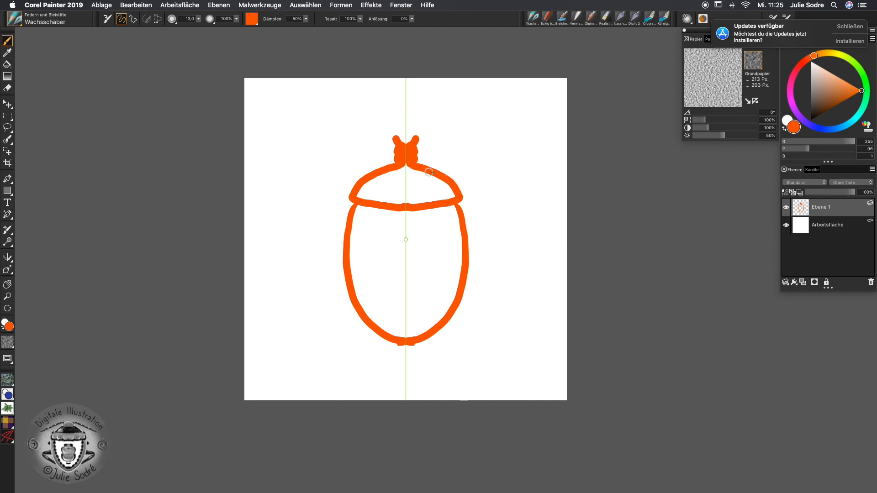
{"action": "mouse_move", "coordinate": [438, 154]}
{"action": "left_mouse_down"}
{"action": "mouse_move", "coordinate": [426, 129]}
{"action": "mouse_move", "coordinate": [439, 120]}
{"action": "mouse_move", "coordinate": [531, 113]}
{"action": "left_mouse_up"}
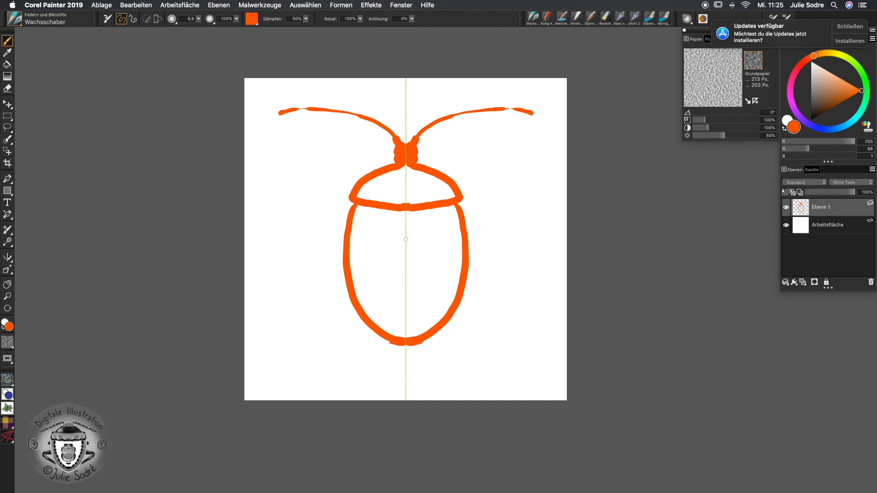
{"action": "left_click_drag", "start_coordinate": [432, 337], "coordinate": [440, 330]}
Step: Draw three pairs of jointed legs on the beetle at brush size 14.4, redrawing the hind pair wider
{"action": "mouse_move", "coordinate": [451, 179]}
{"action": "left_mouse_down"}
{"action": "mouse_move", "coordinate": [487, 151]}
{"action": "mouse_move", "coordinate": [498, 185]}
{"action": "mouse_move", "coordinate": [519, 190]}
{"action": "left_mouse_up"}
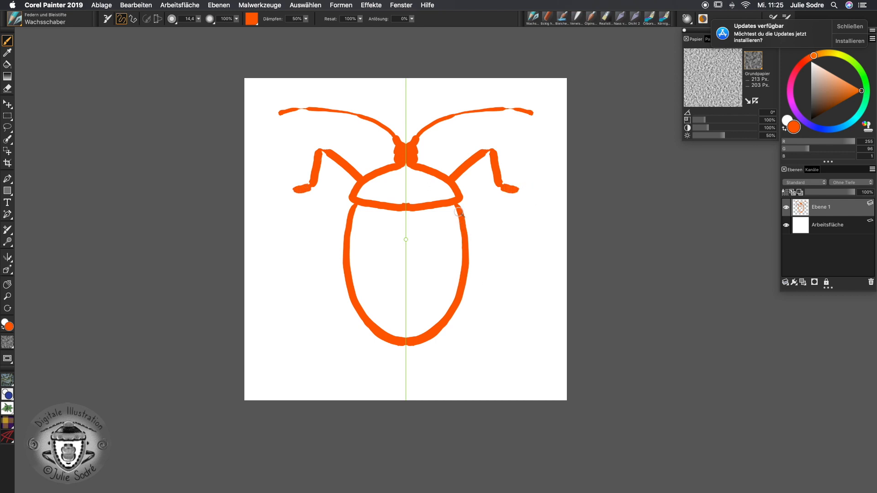
{"action": "mouse_move", "coordinate": [463, 207]}
{"action": "left_mouse_down"}
{"action": "mouse_move", "coordinate": [494, 205]}
{"action": "mouse_move", "coordinate": [483, 243]}
{"action": "mouse_move", "coordinate": [502, 253]}
{"action": "left_mouse_up"}
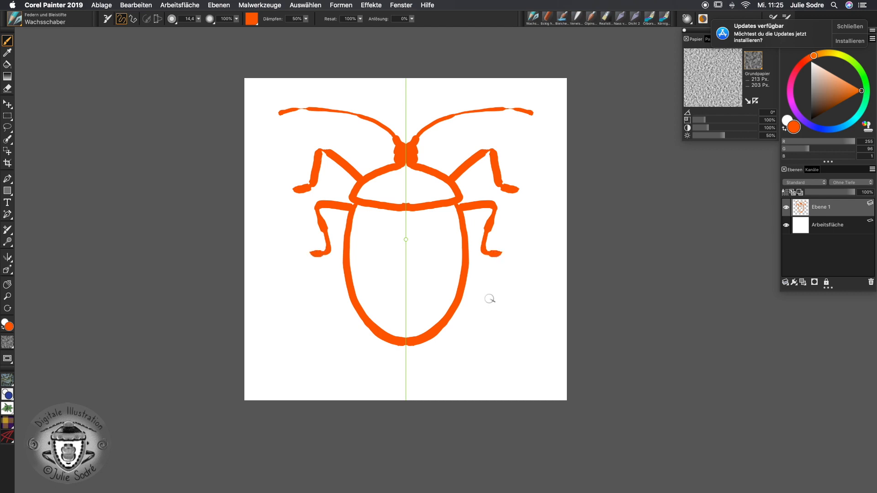
{"action": "mouse_move", "coordinate": [466, 280]}
{"action": "left_mouse_down"}
{"action": "mouse_move", "coordinate": [494, 287]}
{"action": "mouse_move", "coordinate": [453, 323]}
{"action": "left_mouse_up"}
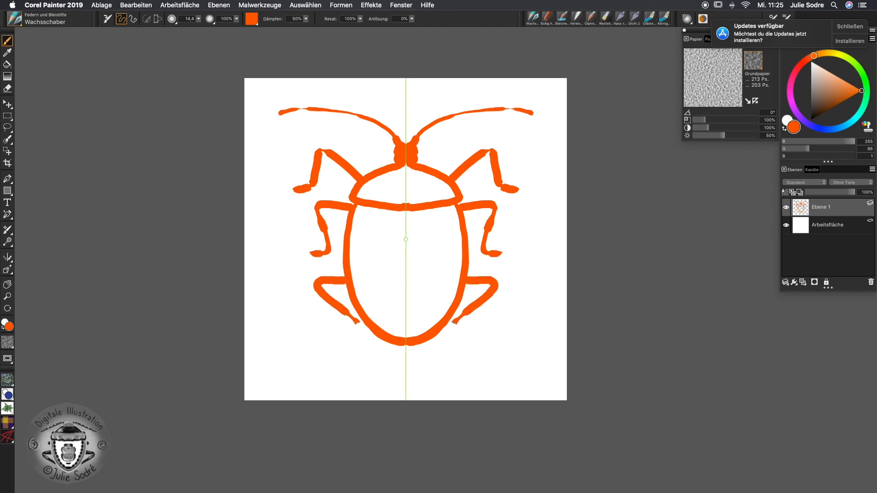
{"action": "key", "text": "super+z"}
{"action": "mouse_move", "coordinate": [463, 277]}
{"action": "left_mouse_down"}
{"action": "mouse_move", "coordinate": [512, 279]}
{"action": "mouse_move", "coordinate": [515, 295]}
{"action": "mouse_move", "coordinate": [477, 319]}
{"action": "mouse_move", "coordinate": [472, 338]}
{"action": "left_mouse_up"}
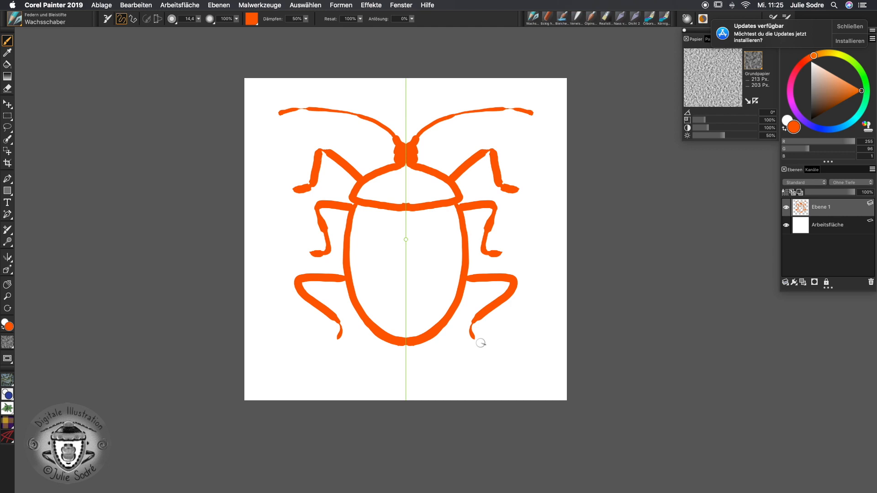
Step: Fill the beetle's thorax and abdomen with the current orange
{"action": "left_click", "coordinate": [8, 63]}
{"action": "left_click", "coordinate": [420, 187]}
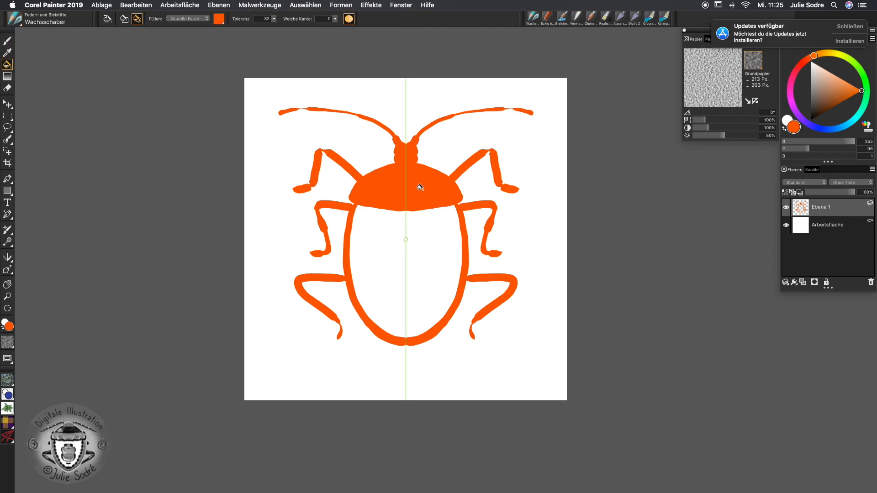
{"action": "left_click", "coordinate": [429, 240]}
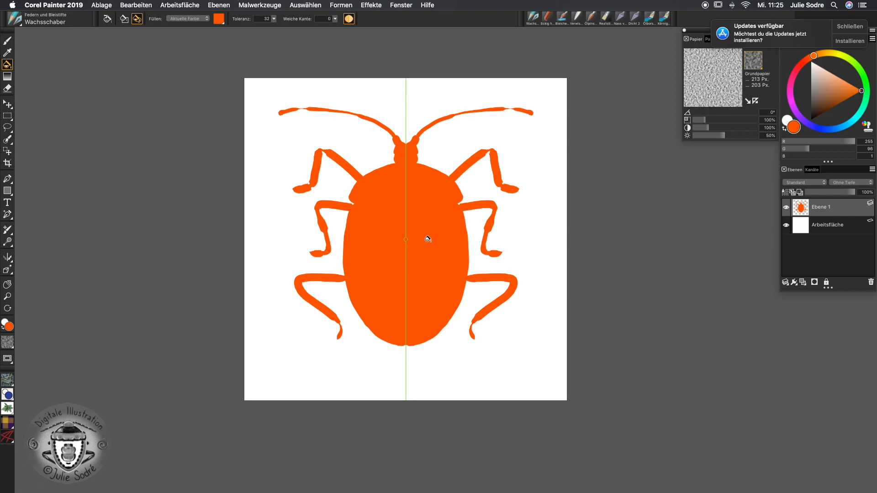
Step: Select the Eckig hart brush, protect the transparent areas of Ebene 1, and set the colour to muted teal, RGB 82, 132, 130
{"action": "left_click", "coordinate": [15, 19]}
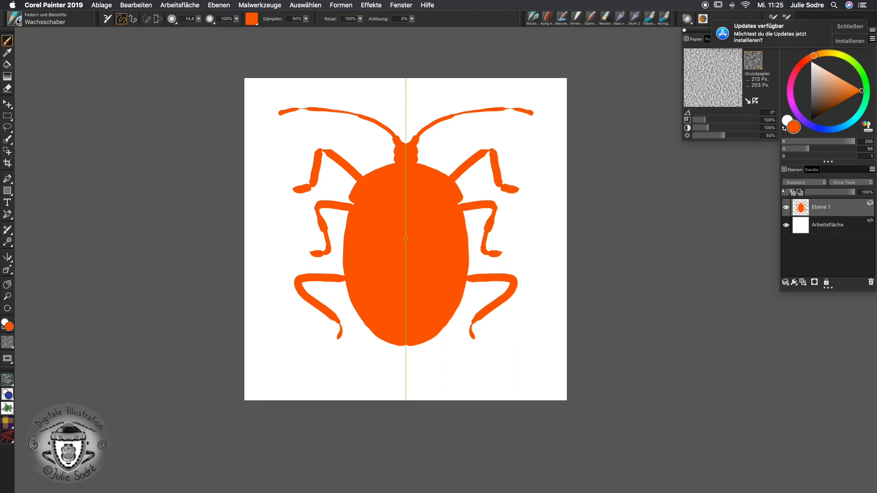
{"action": "left_click", "coordinate": [71, 74]}
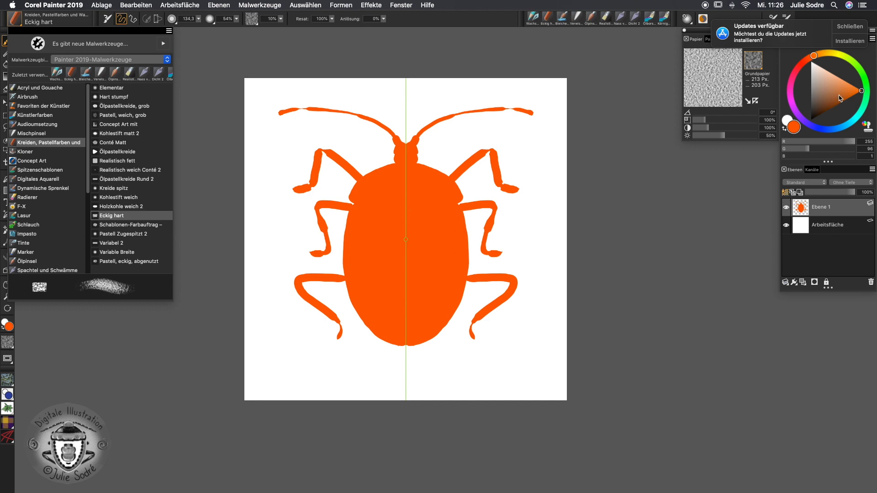
{"action": "left_click", "coordinate": [864, 81]}
{"action": "left_click", "coordinate": [863, 104]}
{"action": "mouse_move", "coordinate": [836, 100]}
{"action": "left_mouse_down"}
{"action": "mouse_move", "coordinate": [823, 88]}
{"action": "mouse_move", "coordinate": [821, 95]}
{"action": "left_mouse_up"}
{"action": "left_click", "coordinate": [856, 118]}
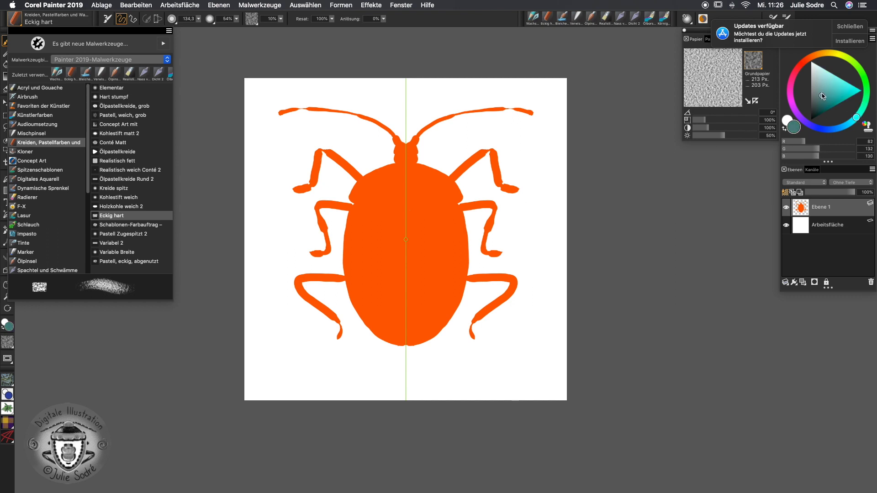
Step: Paint the beetle's thorax and abdomen muted teal with the brush at size 40.8, leaving the thorax's outer corners orange
{"action": "left_click", "coordinate": [410, 192]}
{"action": "left_click_drag", "start_coordinate": [413, 206], "coordinate": [424, 208]}
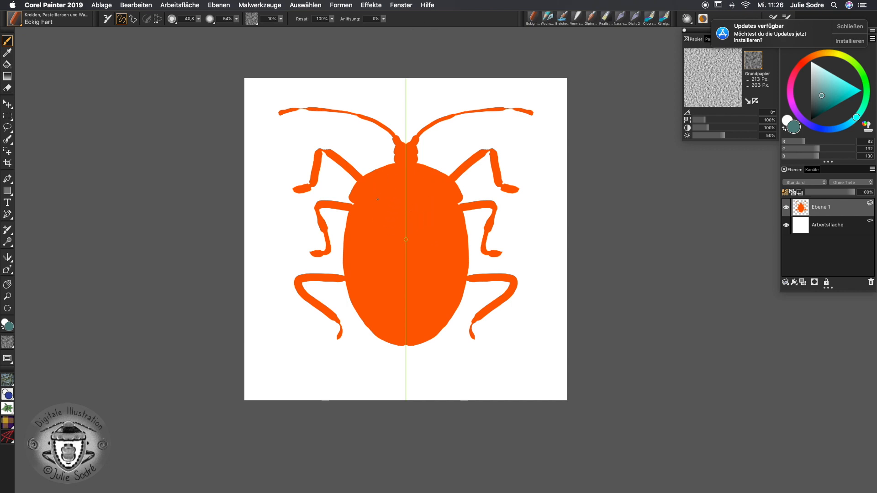
{"action": "mouse_move", "coordinate": [375, 195]}
{"action": "left_mouse_down"}
{"action": "mouse_move", "coordinate": [385, 183]}
{"action": "mouse_move", "coordinate": [381, 198]}
{"action": "left_mouse_up"}
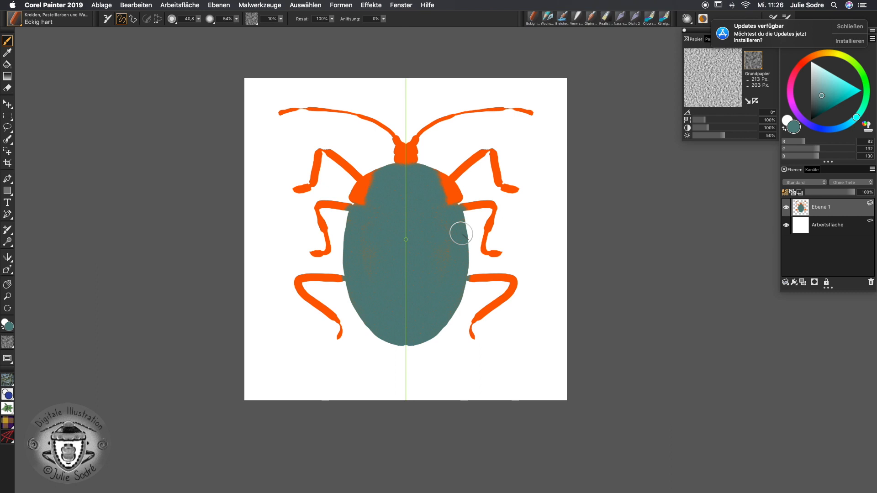
Step: Shade the sides of the beetle's head in dark red, RGB 130, 45, 32, with the brush at size 9.4
{"action": "left_click", "coordinate": [805, 60]}
{"action": "left_click", "coordinate": [830, 99]}
{"action": "left_click", "coordinate": [831, 101]}
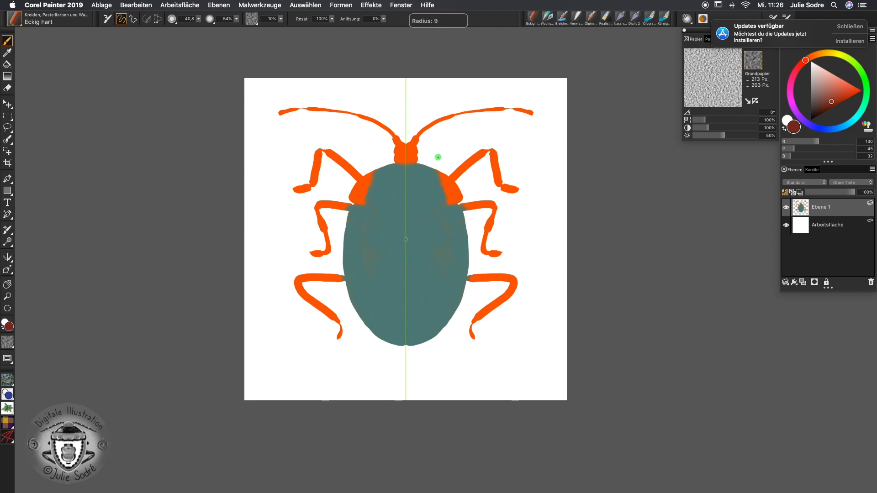
{"action": "left_click_drag", "start_coordinate": [437, 157], "coordinate": [436, 158]}
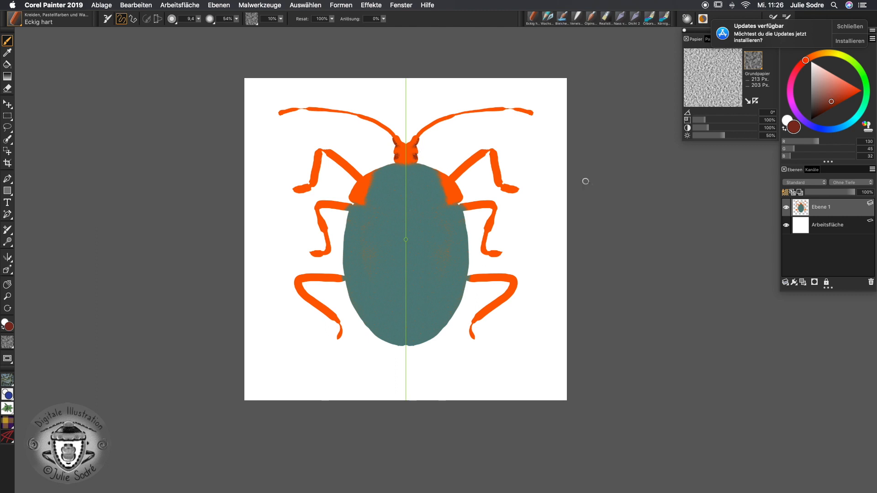
Step: Paint the thorax corners and highlights on the head and legs in golden yellow, RGB 255, 192, 84
{"action": "left_click", "coordinate": [823, 53]}
{"action": "left_click", "coordinate": [833, 90]}
{"action": "left_click_drag", "start_coordinate": [836, 92], "coordinate": [844, 81]}
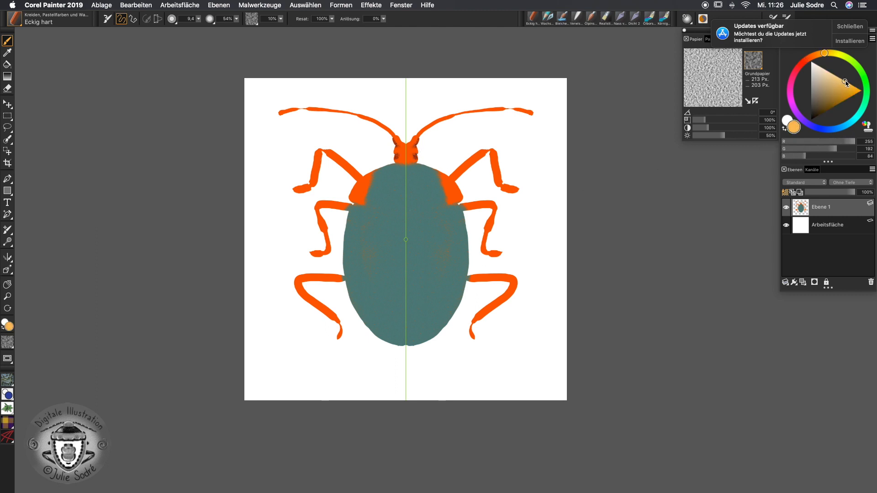
{"action": "mouse_move", "coordinate": [405, 152]}
{"action": "left_mouse_down"}
{"action": "mouse_move", "coordinate": [414, 149]}
{"action": "mouse_move", "coordinate": [450, 202]}
{"action": "mouse_move", "coordinate": [461, 198]}
{"action": "left_mouse_up"}
{"action": "mouse_move", "coordinate": [455, 170]}
{"action": "left_mouse_down"}
{"action": "mouse_move", "coordinate": [484, 151]}
{"action": "mouse_move", "coordinate": [502, 180]}
{"action": "left_mouse_up"}
{"action": "left_click_drag", "start_coordinate": [464, 205], "coordinate": [494, 203]}
{"action": "left_click_drag", "start_coordinate": [495, 219], "coordinate": [491, 231]}
{"action": "mouse_move", "coordinate": [470, 276]}
{"action": "left_mouse_down"}
{"action": "mouse_move", "coordinate": [515, 277]}
{"action": "mouse_move", "coordinate": [479, 314]}
{"action": "left_mouse_up"}
{"action": "left_click_drag", "start_coordinate": [301, 284], "coordinate": [326, 280]}
Step: Add pale cream highlights, RGB 255, 232, 192, to the legs and head
{"action": "left_click", "coordinate": [823, 68]}
{"action": "left_click_drag", "start_coordinate": [318, 205], "coordinate": [326, 202]}
{"action": "left_click_drag", "start_coordinate": [328, 151], "coordinate": [316, 154]}
{"action": "left_click_drag", "start_coordinate": [401, 150], "coordinate": [409, 152]}
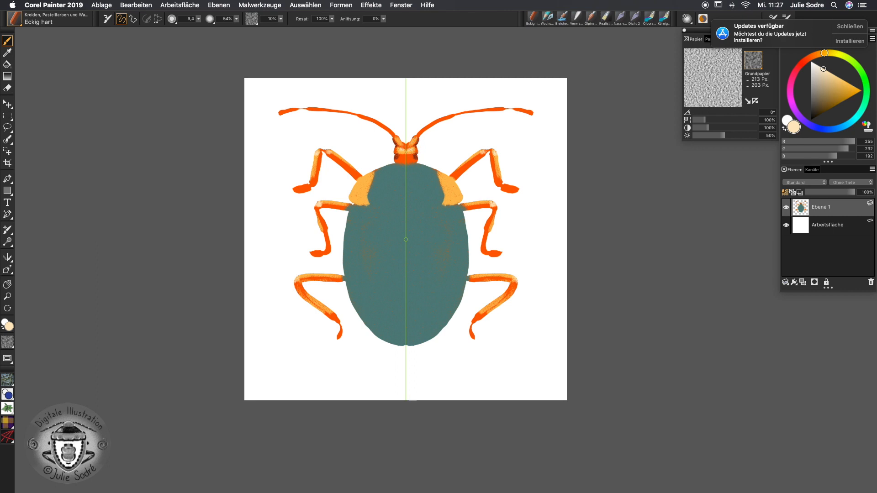
Step: Paint the antennae in teal sampled from the abdomen and shade them with darker teal, RGB 3, 91, 87
{"action": "left_click", "coordinate": [451, 260], "text": "alt"}
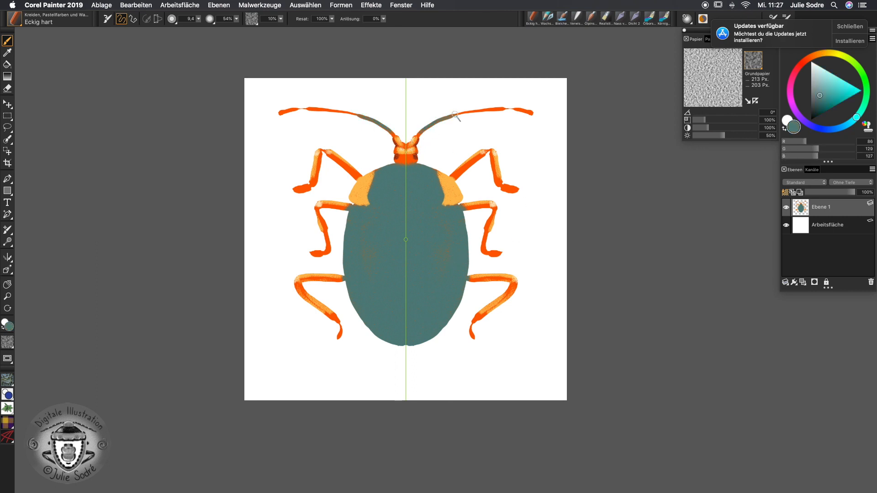
{"action": "left_click_drag", "start_coordinate": [469, 108], "coordinate": [521, 111]}
{"action": "left_click", "coordinate": [829, 109]}
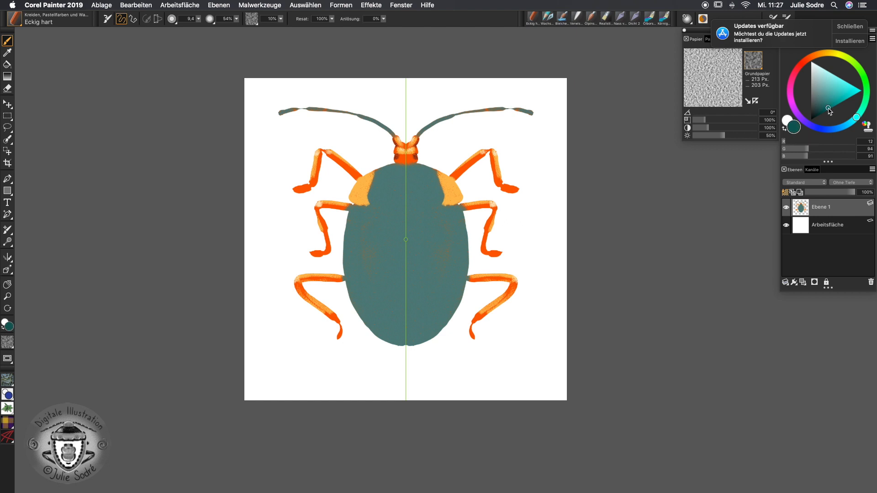
{"action": "mouse_move", "coordinate": [420, 136]}
{"action": "left_mouse_down"}
{"action": "mouse_move", "coordinate": [439, 121]}
{"action": "mouse_move", "coordinate": [513, 111]}
{"action": "left_mouse_up"}
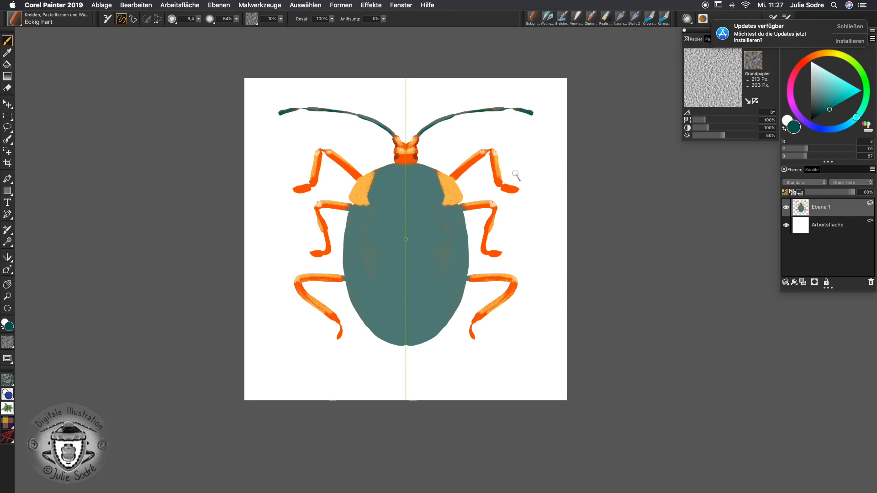
Step: Paint the feet of all three leg pairs dark teal, blending the colour into the lower leg ends
{"action": "left_click_drag", "start_coordinate": [505, 186], "coordinate": [515, 189]}
{"action": "left_click_drag", "start_coordinate": [487, 253], "coordinate": [501, 254]}
{"action": "mouse_move", "coordinate": [473, 326]}
{"action": "left_mouse_down"}
{"action": "mouse_move", "coordinate": [472, 335]}
{"action": "mouse_move", "coordinate": [486, 328]}
{"action": "mouse_move", "coordinate": [476, 319]}
{"action": "left_mouse_up"}
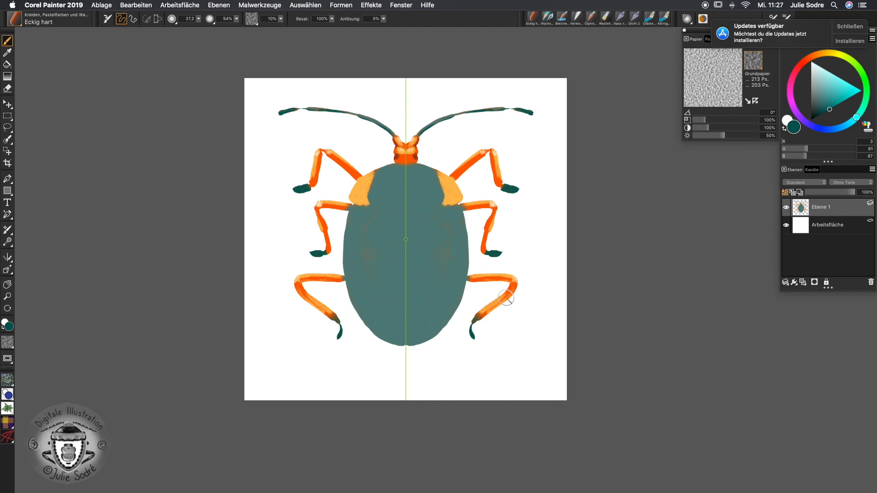
{"action": "left_click_drag", "start_coordinate": [485, 252], "coordinate": [484, 240]}
Step: Draw the thorax border and the wing outlines and shading in dark blue, RGB 25, 56, 65, redoing the first border stroke
{"action": "left_click", "coordinate": [820, 110]}
{"action": "left_click", "coordinate": [847, 125]}
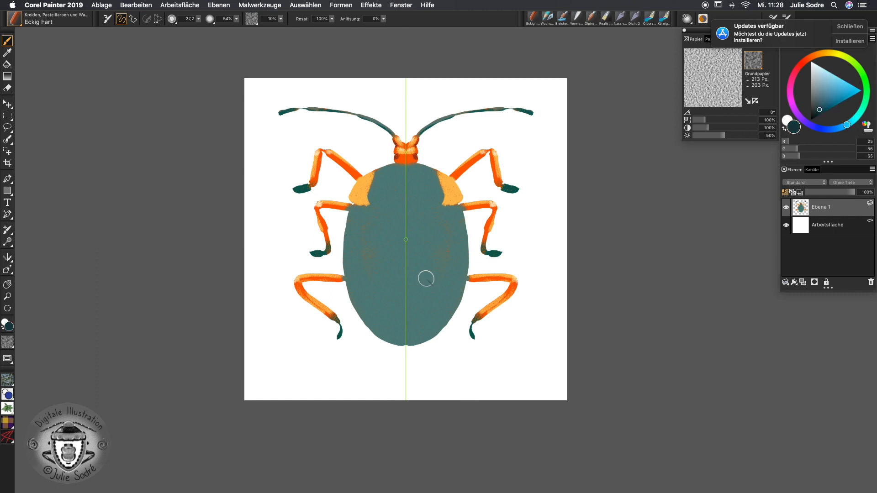
{"action": "left_click_drag", "start_coordinate": [476, 246], "coordinate": [482, 247]}
{"action": "left_click_drag", "start_coordinate": [352, 206], "coordinate": [404, 207]}
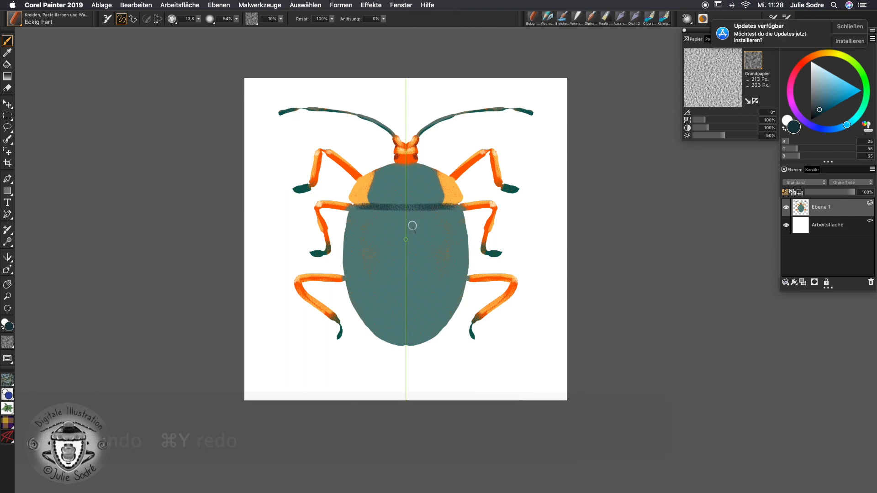
{"action": "key", "text": "super+z"}
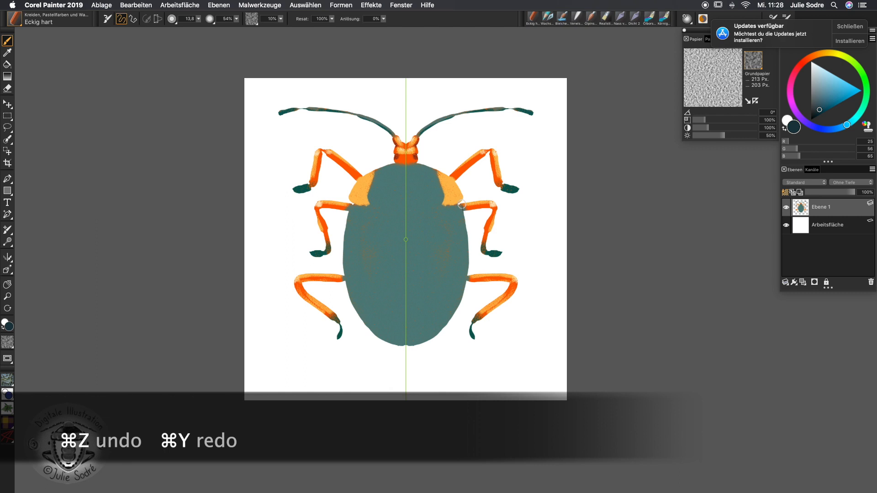
{"action": "mouse_move", "coordinate": [454, 207]}
{"action": "left_mouse_down"}
{"action": "mouse_move", "coordinate": [411, 212]}
{"action": "mouse_move", "coordinate": [462, 206]}
{"action": "mouse_move", "coordinate": [411, 259]}
{"action": "mouse_move", "coordinate": [406, 240]}
{"action": "left_mouse_up"}
{"action": "mouse_move", "coordinate": [413, 217]}
{"action": "left_mouse_down"}
{"action": "mouse_move", "coordinate": [407, 233]}
{"action": "mouse_move", "coordinate": [416, 214]}
{"action": "left_mouse_up"}
{"action": "left_click_drag", "start_coordinate": [421, 220], "coordinate": [418, 243]}
{"action": "mouse_move", "coordinate": [448, 218]}
{"action": "left_mouse_down"}
{"action": "mouse_move", "coordinate": [427, 231]}
{"action": "mouse_move", "coordinate": [425, 269]}
{"action": "mouse_move", "coordinate": [414, 274]}
{"action": "left_mouse_up"}
Step: Draw curved dark blue segment lines across the lower abdomen and along its sides at brush size 6.0
{"action": "mouse_move", "coordinate": [456, 284]}
{"action": "left_mouse_down"}
{"action": "mouse_move", "coordinate": [417, 296]}
{"action": "mouse_move", "coordinate": [420, 320]}
{"action": "left_mouse_up"}
{"action": "left_click_drag", "start_coordinate": [417, 341], "coordinate": [441, 333]}
{"action": "left_click_drag", "start_coordinate": [417, 299], "coordinate": [406, 307]}
{"action": "left_click_drag", "start_coordinate": [420, 318], "coordinate": [406, 326]}
{"action": "left_click_drag", "start_coordinate": [415, 332], "coordinate": [408, 341]}
{"action": "left_click_drag", "start_coordinate": [432, 270], "coordinate": [460, 250]}
Step: Add white highlights along the thorax border, between the wings, and on the wing outlines and inner wing areas
{"action": "left_click", "coordinate": [811, 61]}
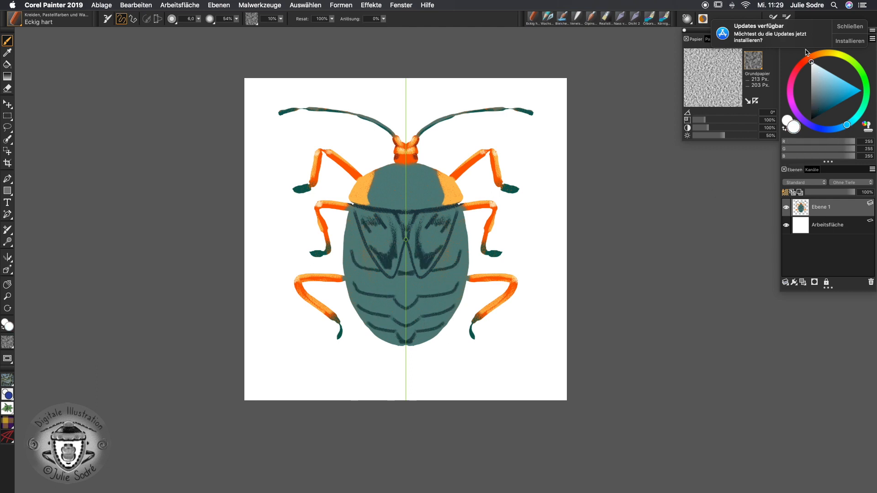
{"action": "left_click_drag", "start_coordinate": [370, 208], "coordinate": [394, 208]}
{"action": "left_click_drag", "start_coordinate": [400, 218], "coordinate": [405, 230]}
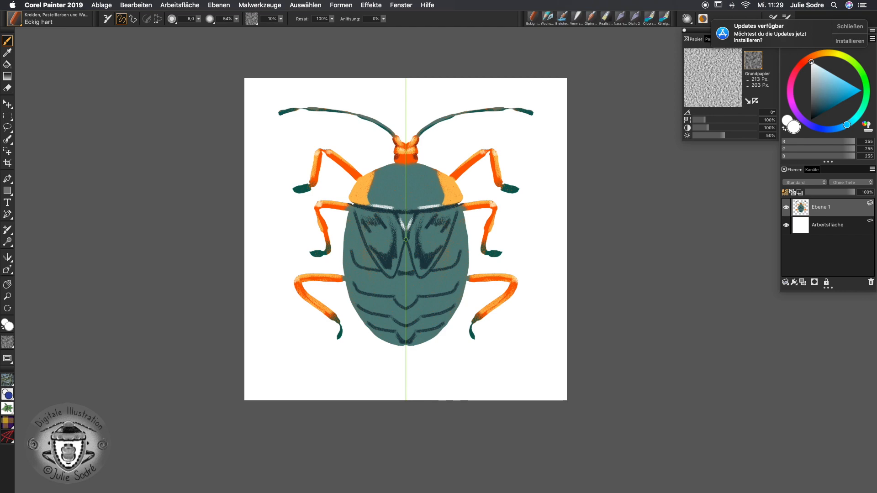
{"action": "mouse_move", "coordinate": [372, 234]}
{"action": "left_mouse_down"}
{"action": "mouse_move", "coordinate": [392, 240]}
{"action": "mouse_move", "coordinate": [371, 230]}
{"action": "mouse_move", "coordinate": [367, 245]}
{"action": "left_mouse_up"}
{"action": "mouse_move", "coordinate": [354, 212]}
{"action": "left_mouse_down"}
{"action": "mouse_move", "coordinate": [359, 223]}
{"action": "mouse_move", "coordinate": [364, 210]}
{"action": "mouse_move", "coordinate": [381, 214]}
{"action": "mouse_move", "coordinate": [371, 251]}
{"action": "mouse_move", "coordinate": [388, 275]}
{"action": "mouse_move", "coordinate": [405, 271]}
{"action": "mouse_move", "coordinate": [437, 292]}
{"action": "mouse_move", "coordinate": [457, 284]}
{"action": "left_mouse_up"}
Step: Add white lines along the abdomen's segments and sides, and draw a white W-shaped marking on the thorax
{"action": "mouse_move", "coordinate": [425, 312]}
{"action": "left_mouse_down"}
{"action": "mouse_move", "coordinate": [454, 305]}
{"action": "mouse_move", "coordinate": [452, 314]}
{"action": "left_mouse_up"}
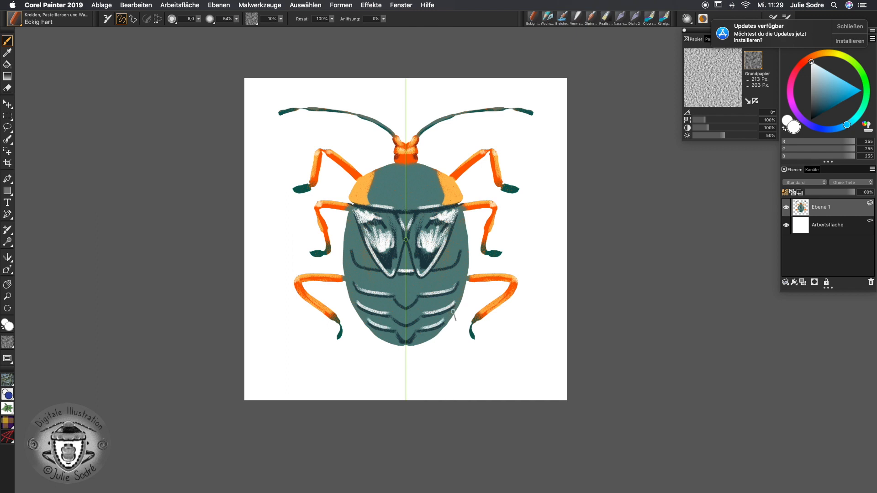
{"action": "mouse_move", "coordinate": [434, 269]}
{"action": "left_mouse_down"}
{"action": "mouse_move", "coordinate": [447, 265]}
{"action": "mouse_move", "coordinate": [462, 238]}
{"action": "left_mouse_up"}
{"action": "mouse_move", "coordinate": [389, 170]}
{"action": "left_mouse_down"}
{"action": "mouse_move", "coordinate": [384, 180]}
{"action": "mouse_move", "coordinate": [394, 193]}
{"action": "mouse_move", "coordinate": [405, 181]}
{"action": "left_mouse_up"}
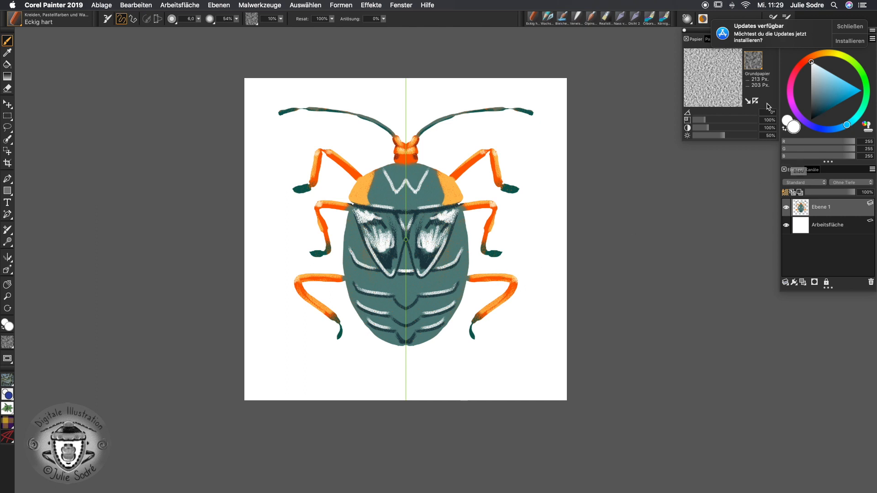
Step: Sample a dark rust tone, RGB 159, 57, 24, from the head and shade the inner edges of all legs
{"action": "left_click", "coordinate": [416, 153], "text": "alt"}
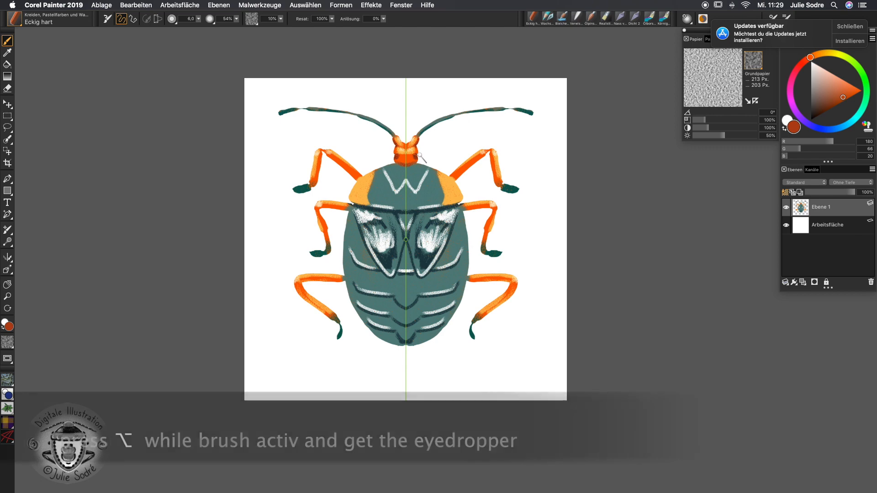
{"action": "left_click", "coordinate": [417, 159], "text": "alt"}
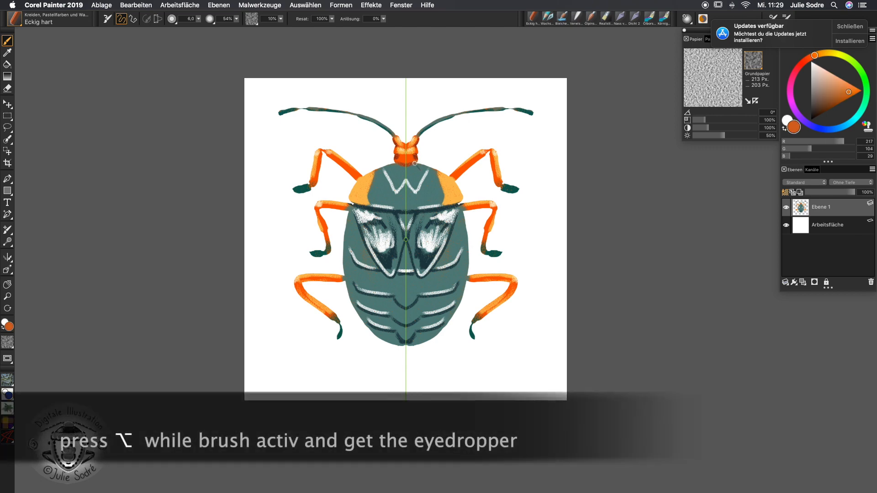
{"action": "left_click", "coordinate": [397, 158], "text": "alt"}
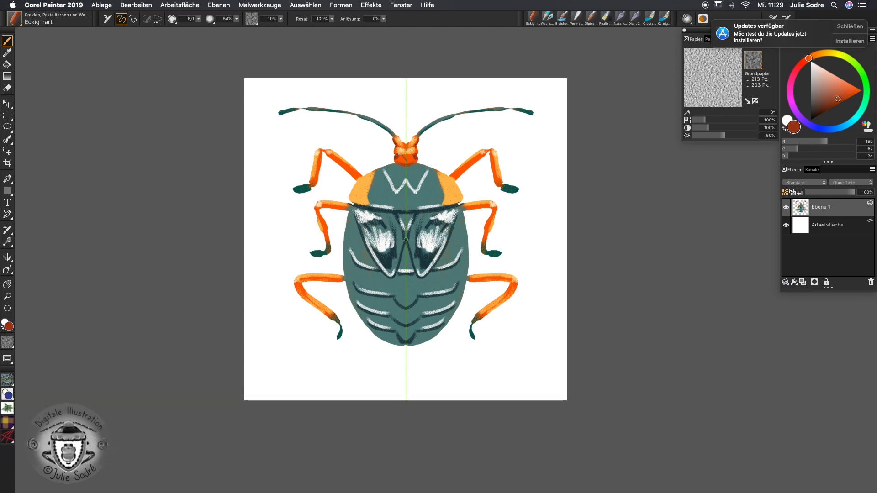
{"action": "left_click_drag", "start_coordinate": [328, 155], "coordinate": [358, 179]}
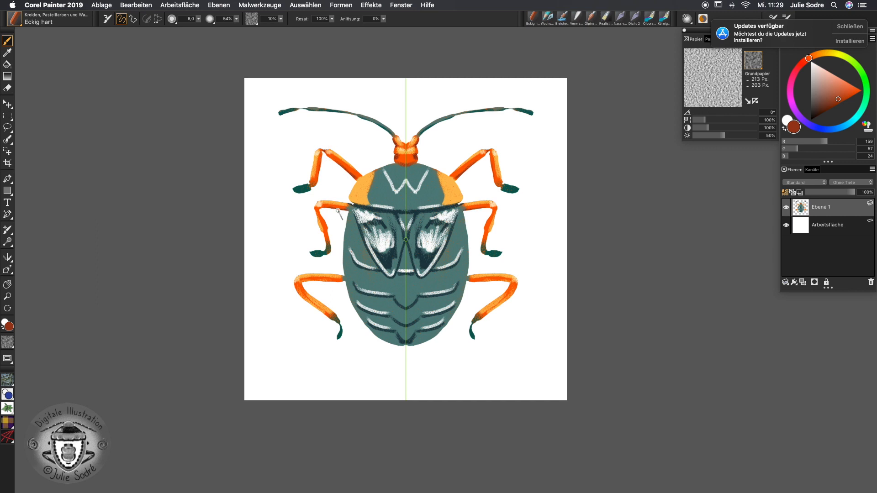
{"action": "left_click_drag", "start_coordinate": [323, 222], "coordinate": [327, 232]}
{"action": "left_click_drag", "start_coordinate": [303, 282], "coordinate": [341, 281]}
{"action": "left_click_drag", "start_coordinate": [300, 296], "coordinate": [327, 316]}
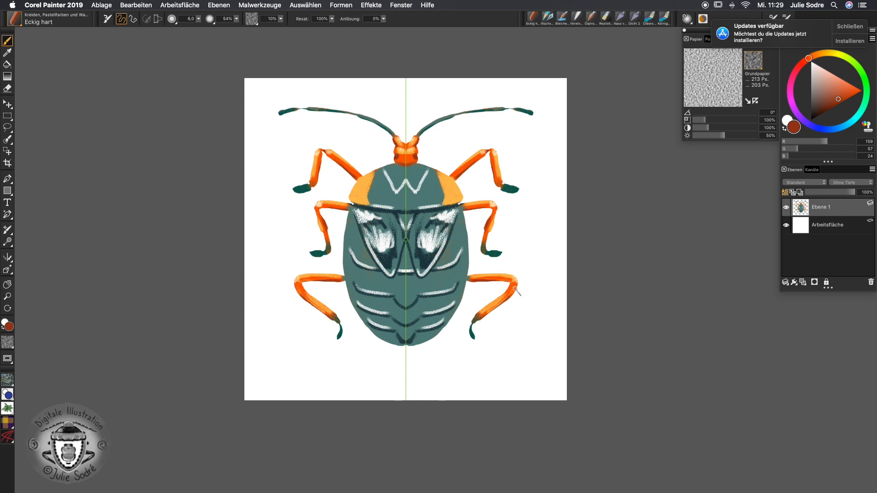
{"action": "left_click_drag", "start_coordinate": [516, 279], "coordinate": [509, 283]}
{"action": "left_click_drag", "start_coordinate": [496, 208], "coordinate": [484, 205]}
Step: Sample golden yellow from the thorax corner and paint spots down the abdomen's centre and patches along its edge at size 19.5
{"action": "left_click", "coordinate": [446, 194], "text": "alt"}
{"action": "left_click_drag", "start_coordinate": [415, 249], "coordinate": [407, 261]}
{"action": "left_click_drag", "start_coordinate": [404, 292], "coordinate": [406, 316]}
{"action": "mouse_move", "coordinate": [402, 335]}
{"action": "left_mouse_down"}
{"action": "mouse_move", "coordinate": [434, 339]}
{"action": "mouse_move", "coordinate": [469, 296]}
{"action": "mouse_move", "coordinate": [467, 286]}
{"action": "mouse_move", "coordinate": [462, 299]}
{"action": "mouse_move", "coordinate": [465, 218]}
{"action": "left_mouse_up"}
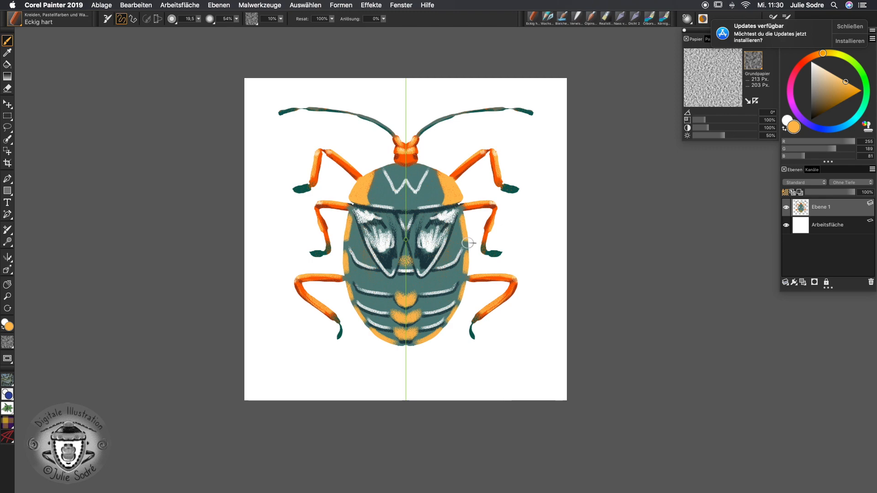
Step: Sample the dark blue of the wing shading, RGB 27, 58, 67, and darken the beetle's feet
{"action": "left_click", "coordinate": [814, 118]}
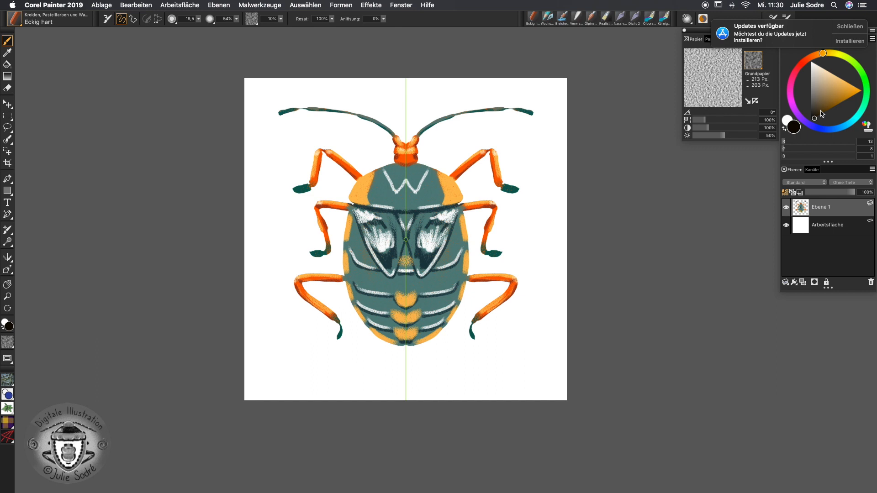
{"action": "left_click", "coordinate": [431, 259], "text": "alt"}
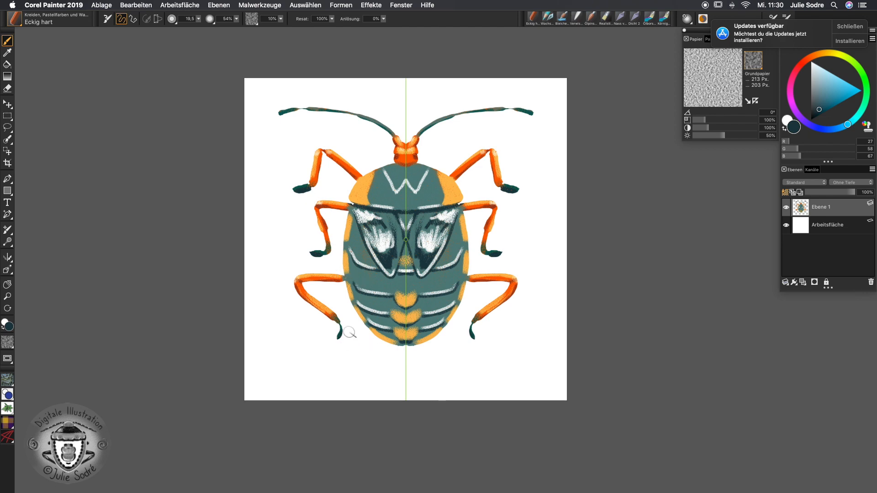
Step: Turn off transparency protection for Ebene 1 and extend the golden yellow patches beyond the abdomen's edge
{"action": "left_click", "coordinate": [785, 193]}
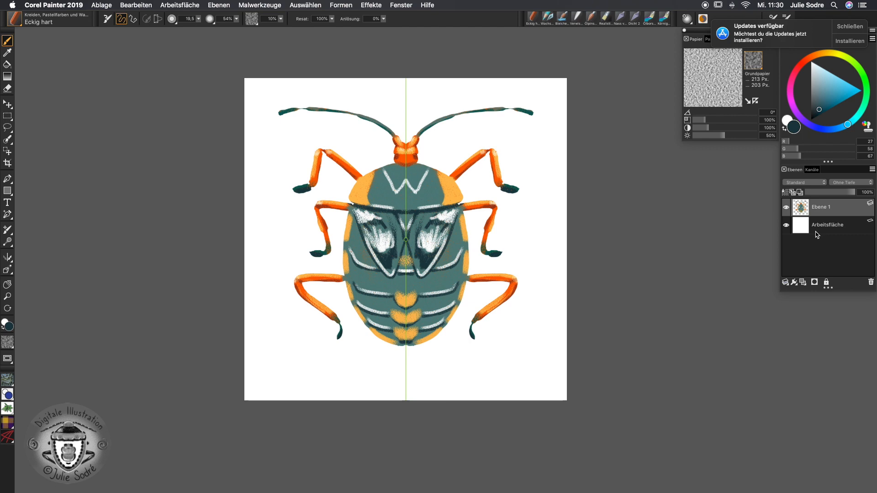
{"action": "left_click", "coordinate": [458, 193], "text": "alt"}
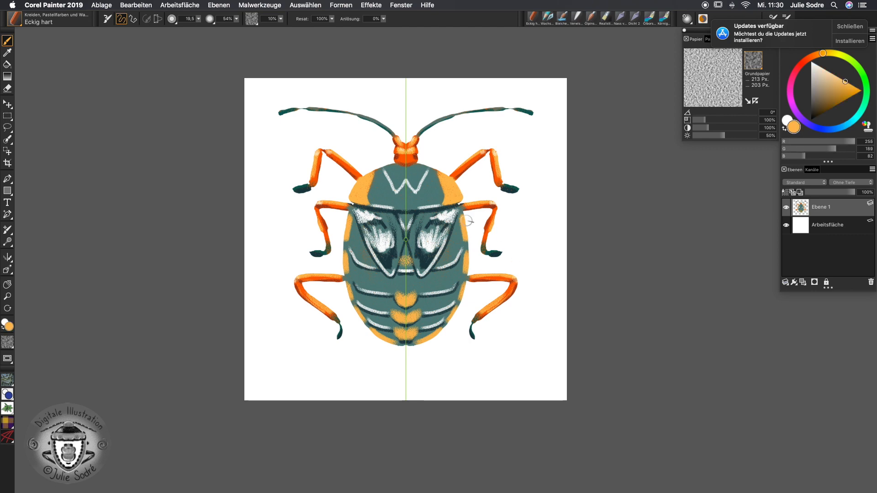
{"action": "mouse_move", "coordinate": [465, 219]}
{"action": "left_mouse_down"}
{"action": "mouse_move", "coordinate": [466, 295]}
{"action": "mouse_move", "coordinate": [468, 285]}
{"action": "mouse_move", "coordinate": [451, 324]}
{"action": "mouse_move", "coordinate": [427, 346]}
{"action": "mouse_move", "coordinate": [441, 334]}
{"action": "left_mouse_up"}
Step: Paint black eyes on the sides of the head at size 10.2 and add small white glints at size 3.7
{"action": "left_click", "coordinate": [811, 120]}
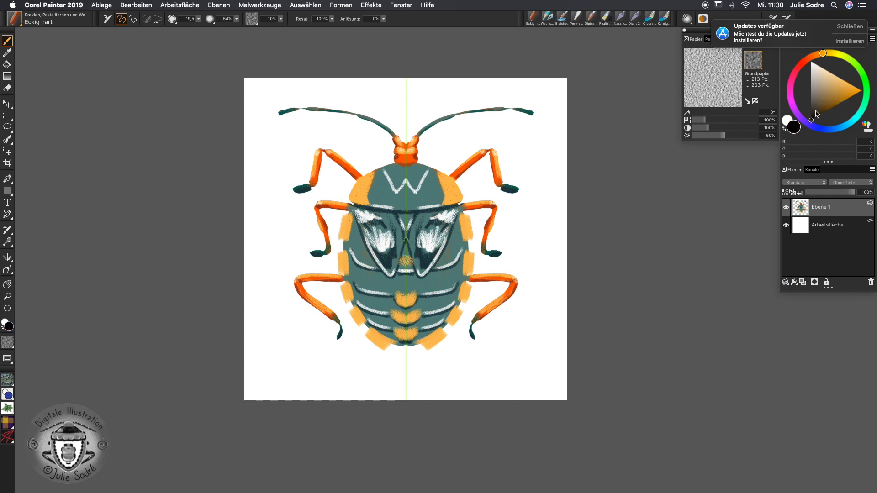
{"action": "left_click_drag", "start_coordinate": [435, 150], "coordinate": [418, 151]}
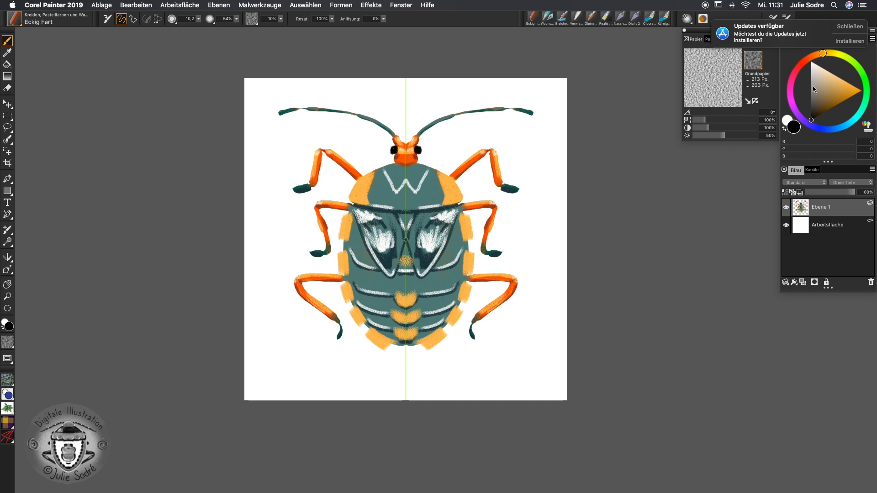
{"action": "left_click", "coordinate": [811, 67]}
{"action": "left_click_drag", "start_coordinate": [812, 66], "coordinate": [809, 56]}
{"action": "left_click_drag", "start_coordinate": [421, 150], "coordinate": [419, 149]}
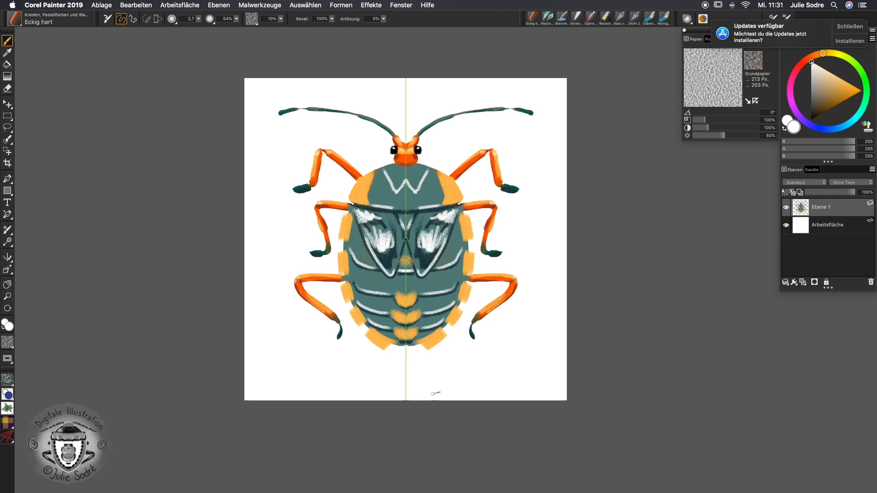
Step: Sample orange from the front leg, protect Ebene 1's transparent areas again, and shade the edges of the yellow abdomen patches
{"action": "left_click", "coordinate": [462, 168], "text": "alt"}
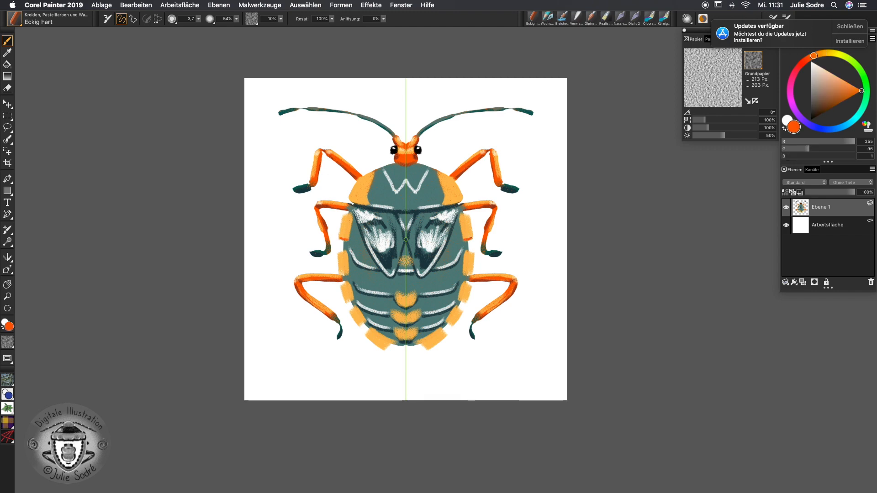
{"action": "left_click_drag", "start_coordinate": [466, 274], "coordinate": [474, 272]}
{"action": "left_click", "coordinate": [785, 192]}
{"action": "key", "text": "bracketright"}
{"action": "left_click_drag", "start_coordinate": [420, 345], "coordinate": [429, 350]}
{"action": "mouse_move", "coordinate": [445, 322]}
{"action": "left_mouse_down"}
{"action": "mouse_move", "coordinate": [452, 326]}
{"action": "mouse_move", "coordinate": [467, 302]}
{"action": "left_mouse_up"}
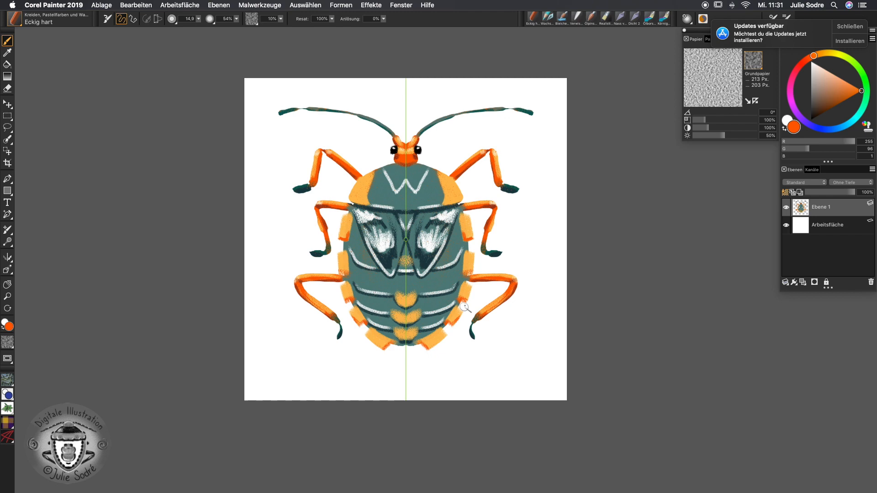
Step: Reduce the brush size to 6.0 and shade the yellow spots along the abdomen's centre with orange
{"action": "key", "text": "bracketleft"}
{"action": "key", "text": "bracketleft"}
{"action": "key", "text": "bracketleft"}
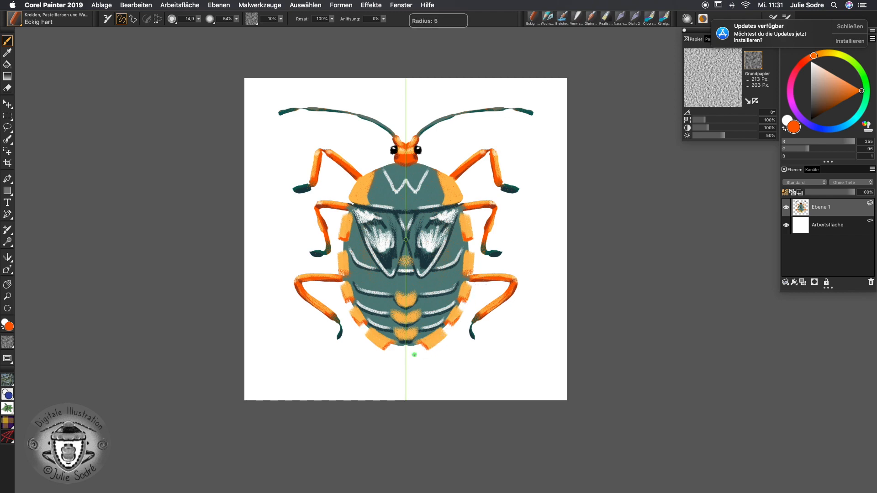
{"action": "mouse_move", "coordinate": [398, 338]}
{"action": "left_mouse_down"}
{"action": "mouse_move", "coordinate": [406, 342]}
{"action": "mouse_move", "coordinate": [406, 308]}
{"action": "left_mouse_up"}
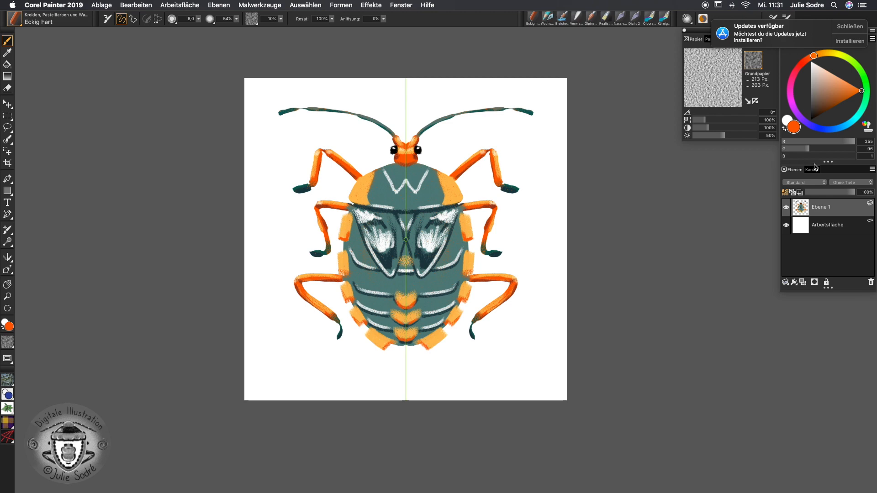
Step: Turn off transparency protection for Ebene 1 and disable the mirror symmetry for painting
{"action": "left_click", "coordinate": [785, 192]}
{"action": "left_click", "coordinate": [7, 258]}
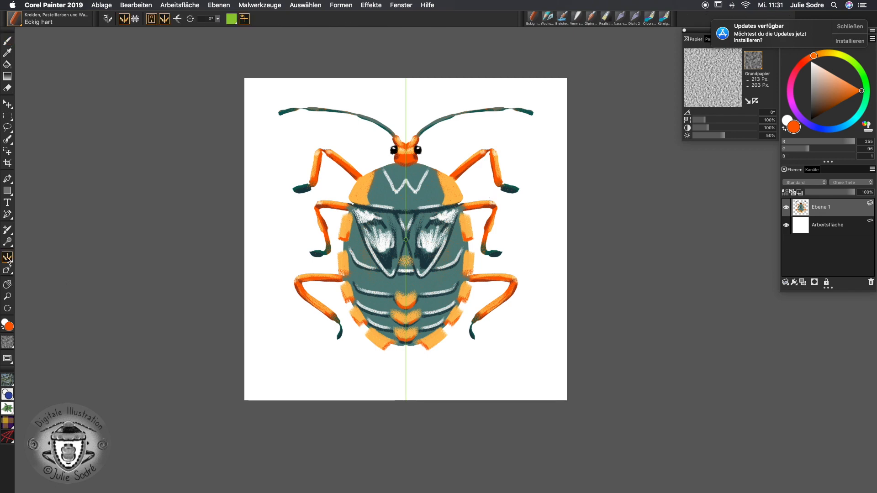
{"action": "left_click", "coordinate": [153, 20]}
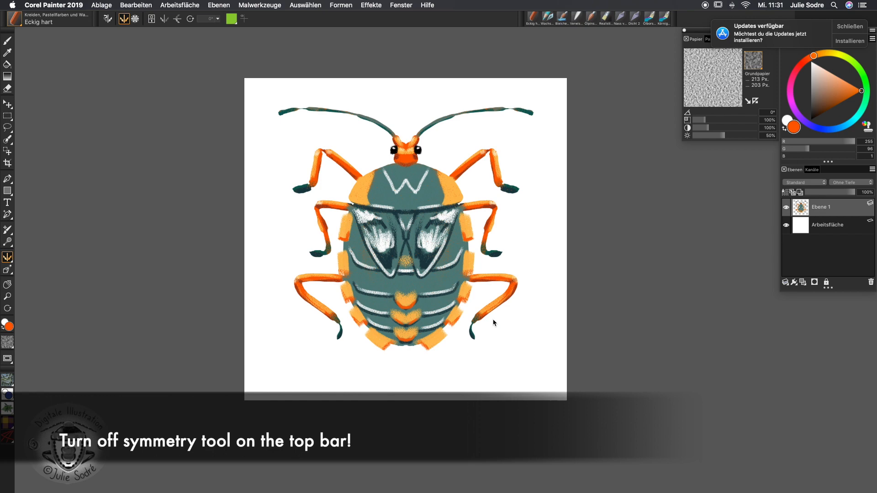
Step: Paint an orange and golden yellow tip at the abdomen's lower end, and add sampled dark teal lines to the shield behind the head
{"action": "left_click", "coordinate": [7, 40]}
{"action": "left_click_drag", "start_coordinate": [400, 345], "coordinate": [409, 352]}
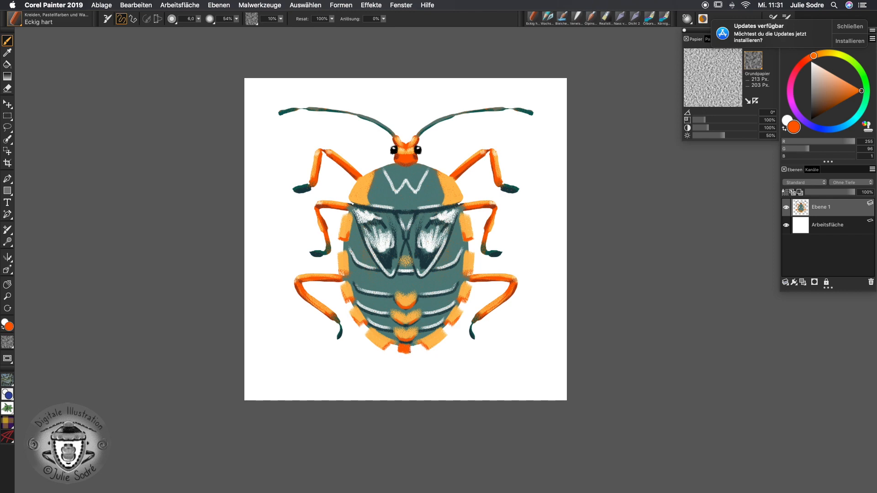
{"action": "left_click", "coordinate": [405, 344], "text": "alt"}
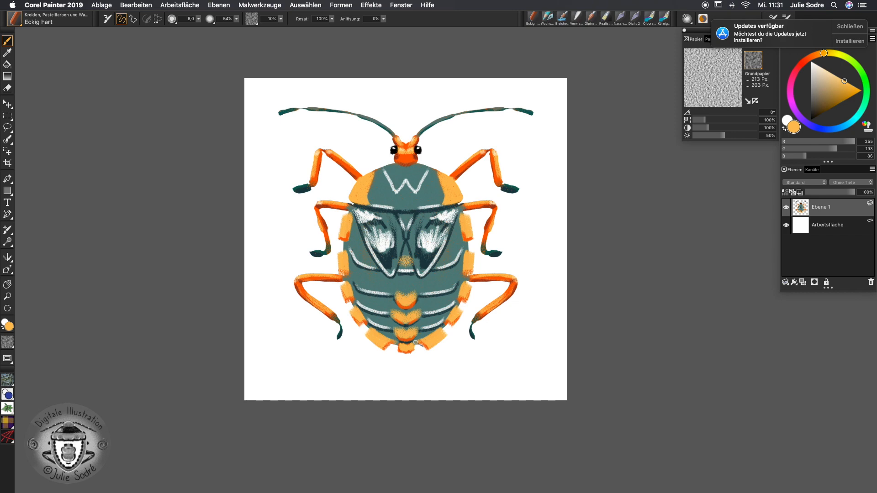
{"action": "left_click", "coordinate": [416, 210], "text": "alt"}
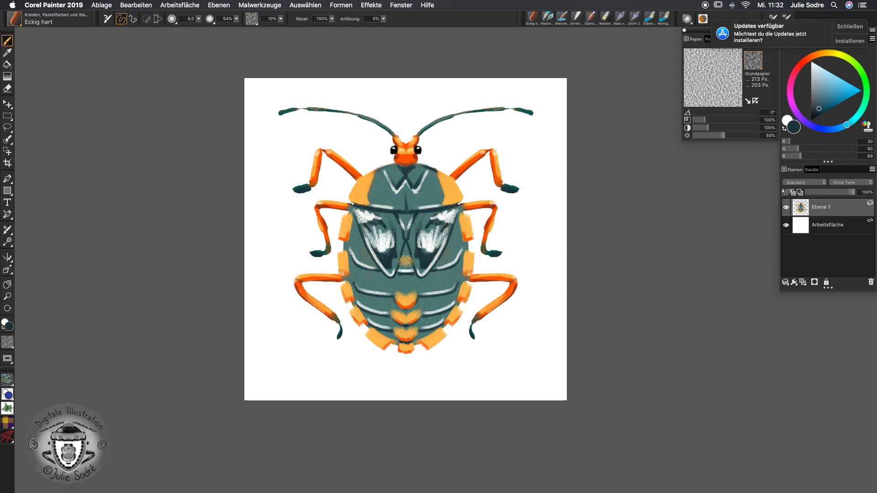
Step: Add a new layer above Ebene 1, protect its transparent areas and choose a dark teal of RGB 3, 71, 85
{"action": "left_click", "coordinate": [802, 282]}
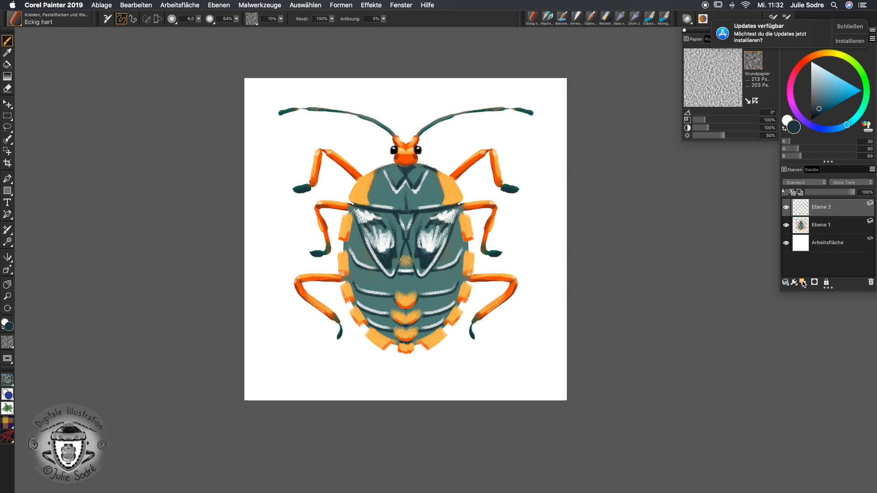
{"action": "left_click", "coordinate": [784, 193]}
{"action": "left_click", "coordinate": [830, 108]}
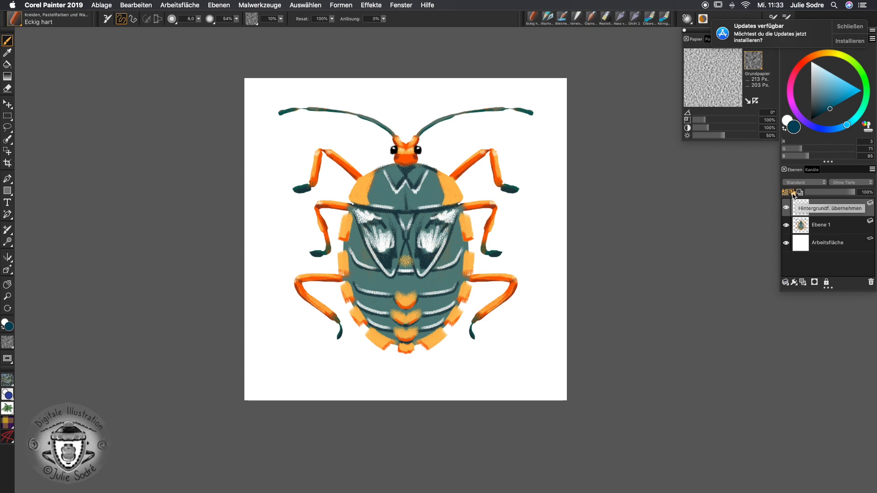
Step: Turn off transparency protection for the new empty layer and scribble a dark teal zigzag beside the beetle's lower right leg
{"action": "left_click", "coordinate": [784, 193]}
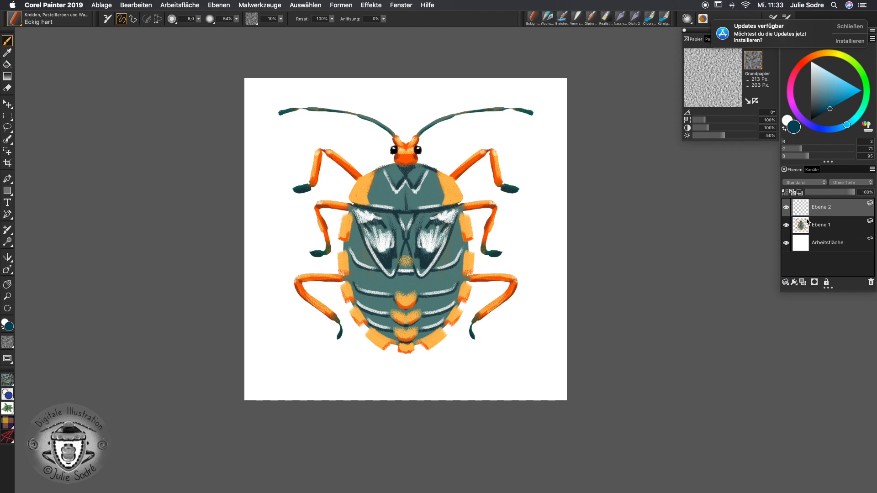
{"action": "mouse_move", "coordinate": [495, 340]}
{"action": "left_mouse_down"}
{"action": "mouse_move", "coordinate": [523, 333]}
{"action": "mouse_move", "coordinate": [561, 343]}
{"action": "left_mouse_up"}
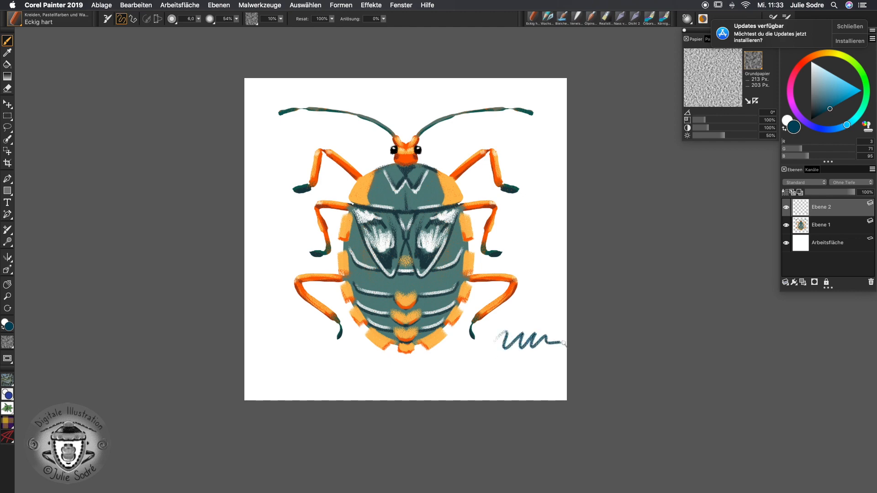